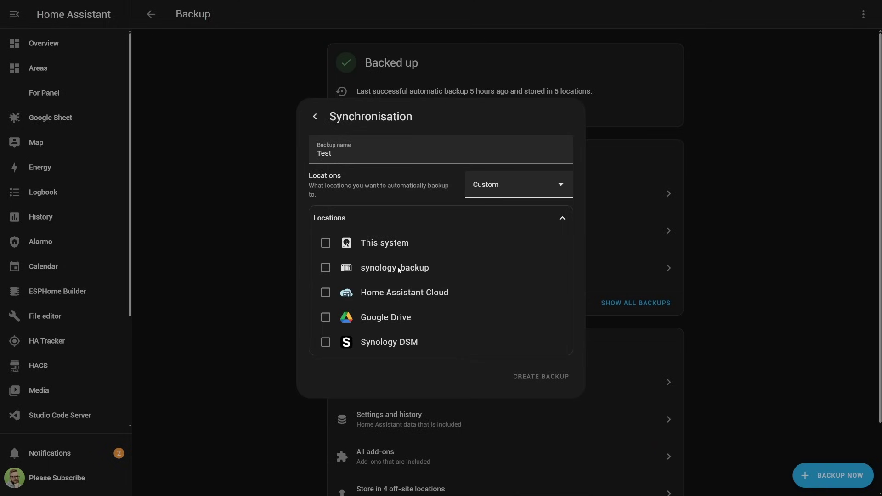
Back up to synology_backup, then restart Home Assistant from Developer tools using Wait and restart
{"action": "left_click", "coordinate": [397, 268]}
{"action": "left_click", "coordinate": [521, 376]}
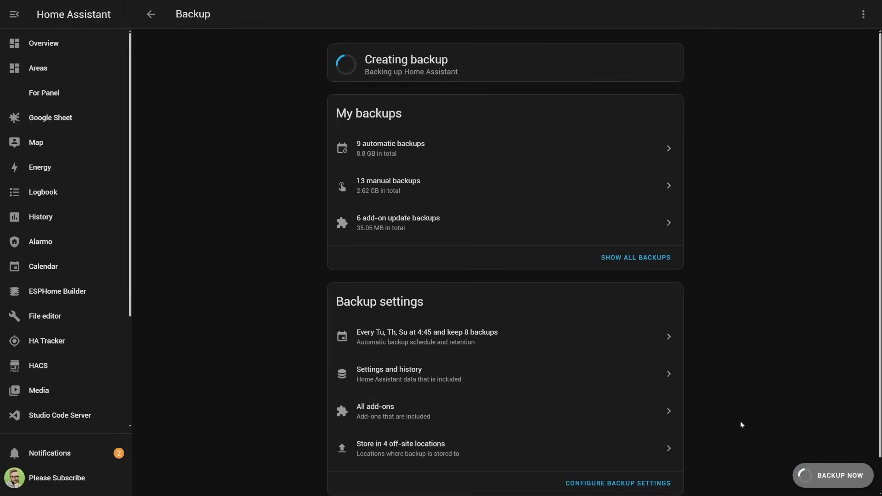
{"action": "scroll", "coordinate": [69, 368], "scroll_direction": "down", "scroll_amount": 5}
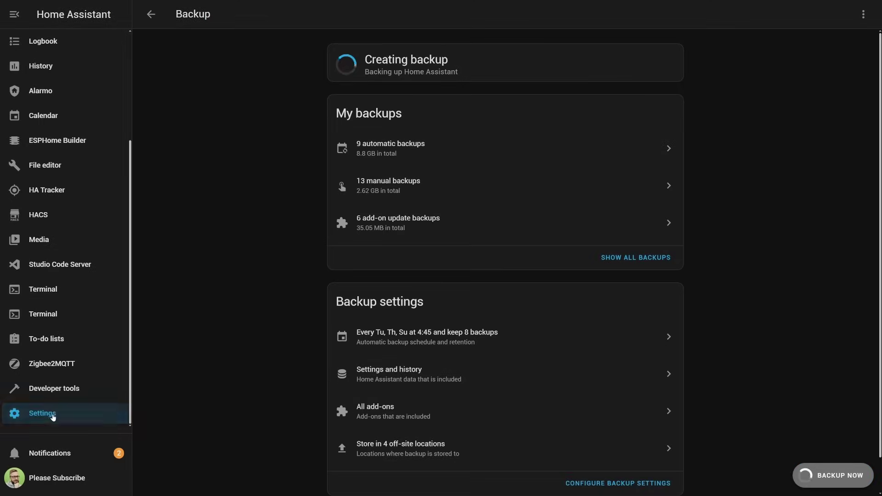
{"action": "left_click", "coordinate": [65, 390]}
{"action": "left_click", "coordinate": [740, 158]}
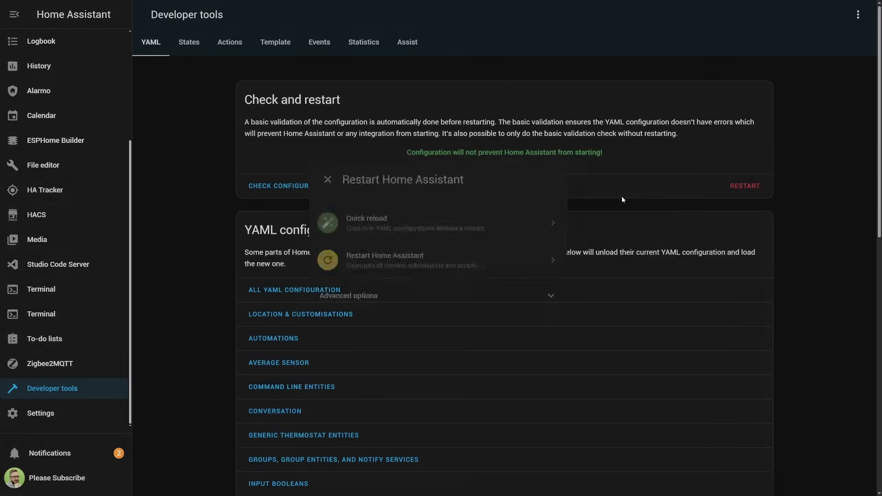
{"action": "left_click", "coordinate": [443, 265]}
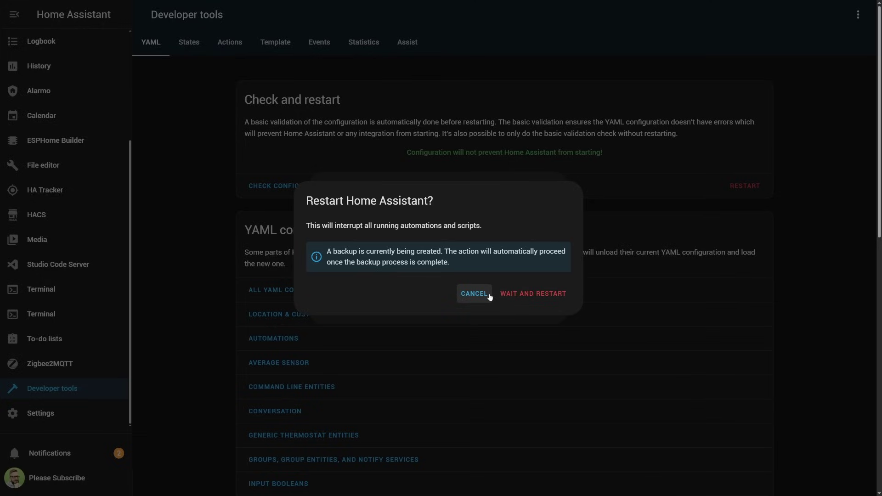
{"action": "left_click", "coordinate": [513, 293]}
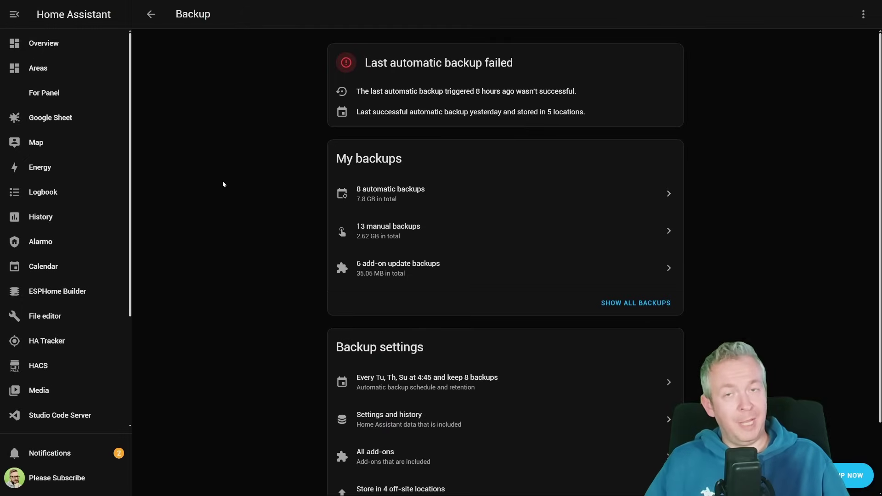
Open Backup settings from the schedule row and open the This system location's settings
{"action": "scroll", "coordinate": [437, 298], "scroll_direction": "down", "scroll_amount": 2}
{"action": "left_click", "coordinate": [440, 292]}
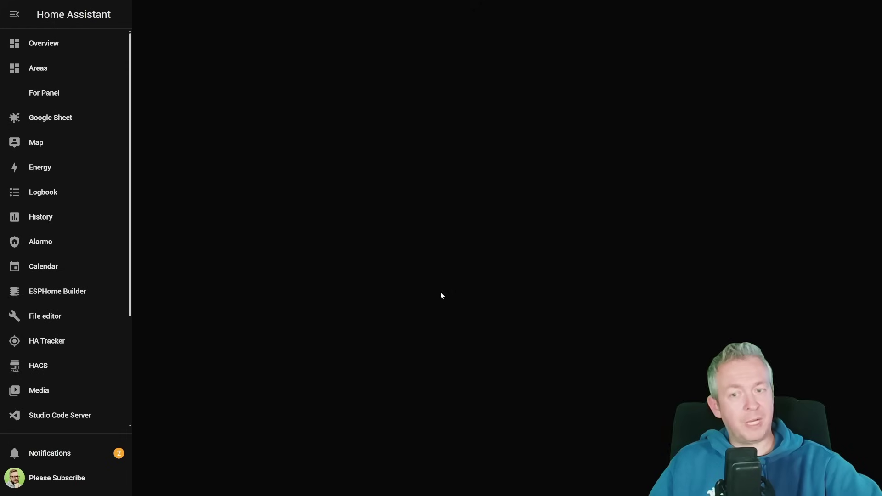
{"action": "scroll", "coordinate": [423, 227], "scroll_direction": "down", "scroll_amount": 10}
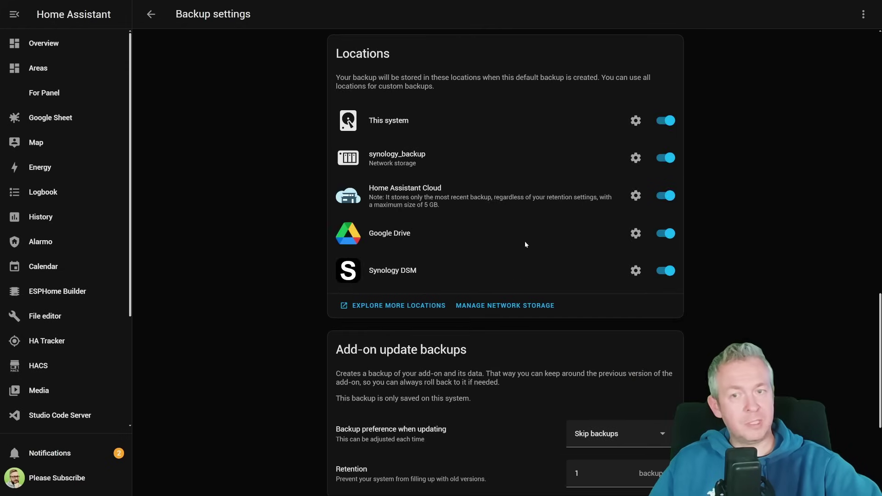
{"action": "left_click", "coordinate": [636, 121]}
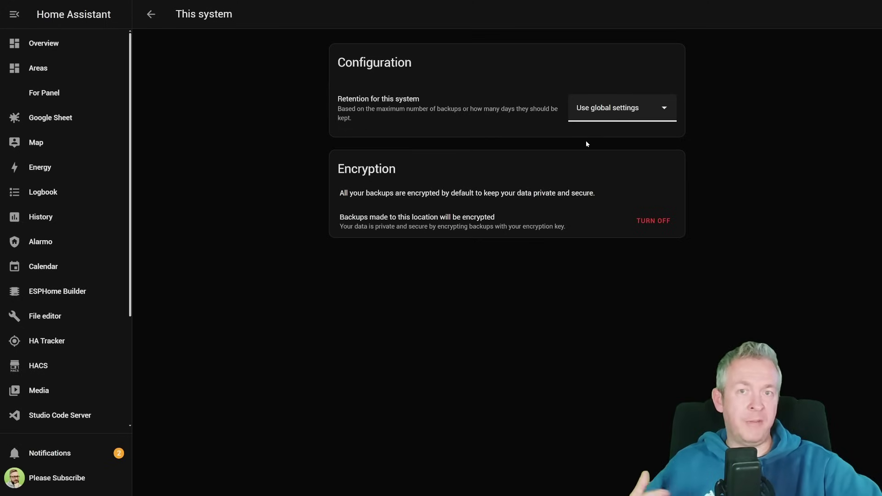
Change This system's retention from global settings to Custom, keeping 3 backups
{"action": "left_click", "coordinate": [593, 118]}
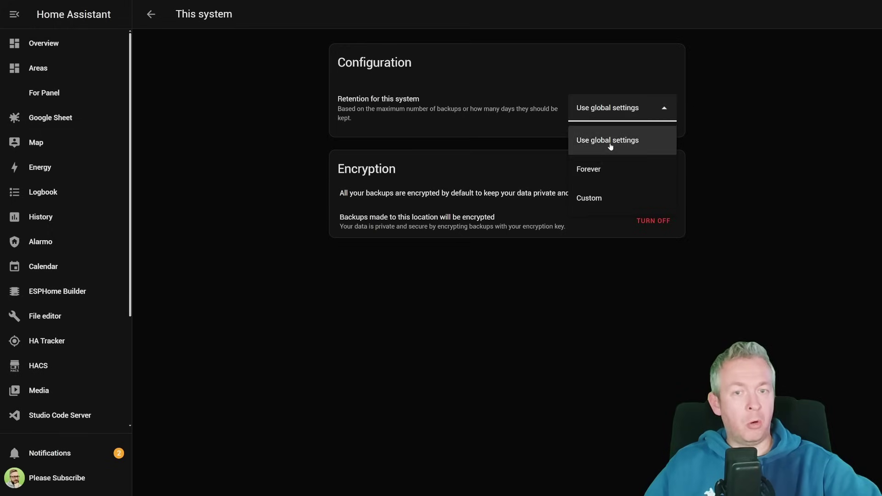
{"action": "left_click", "coordinate": [583, 198]}
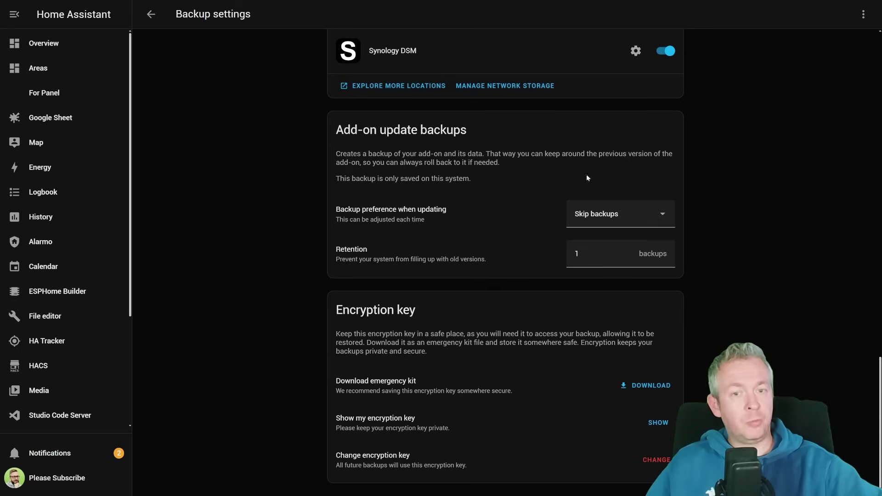
Set the add-on 'Backup preference when updating' to Backup before update
{"action": "left_click", "coordinate": [608, 224]}
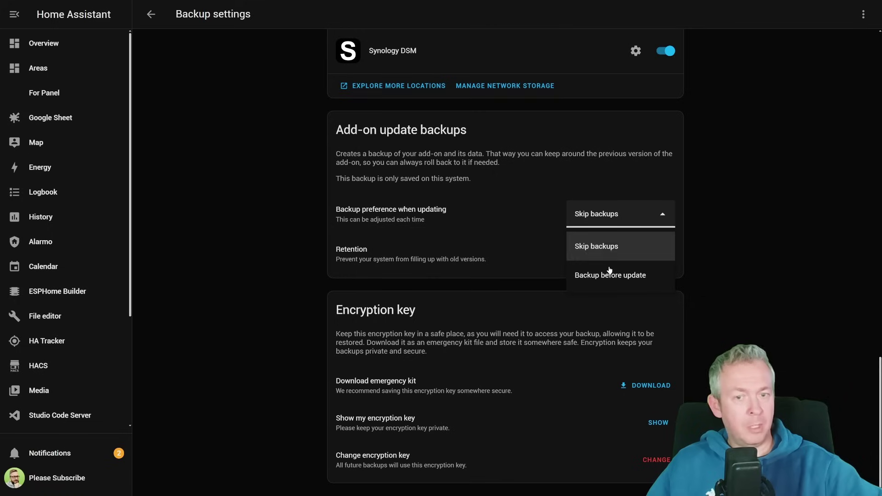
{"action": "left_click", "coordinate": [608, 275]}
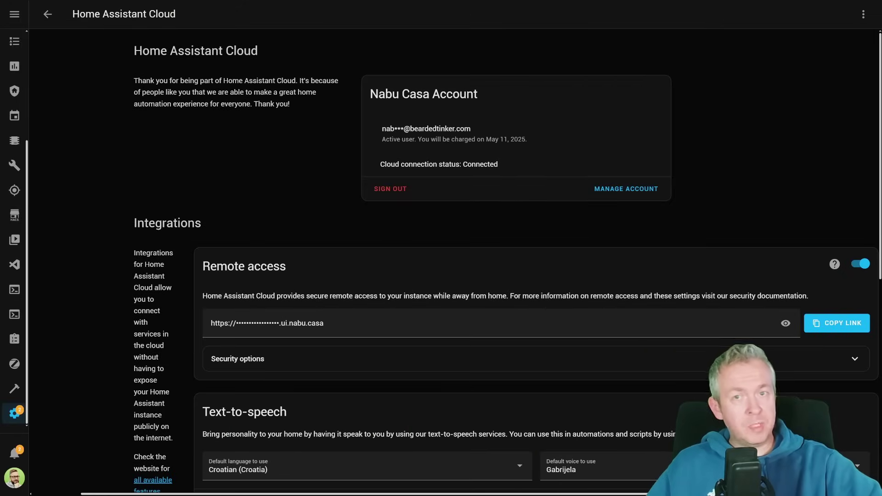
Set the cloud text-to-speech default language to American English
{"action": "scroll", "coordinate": [506, 257], "scroll_direction": "down", "scroll_amount": 7}
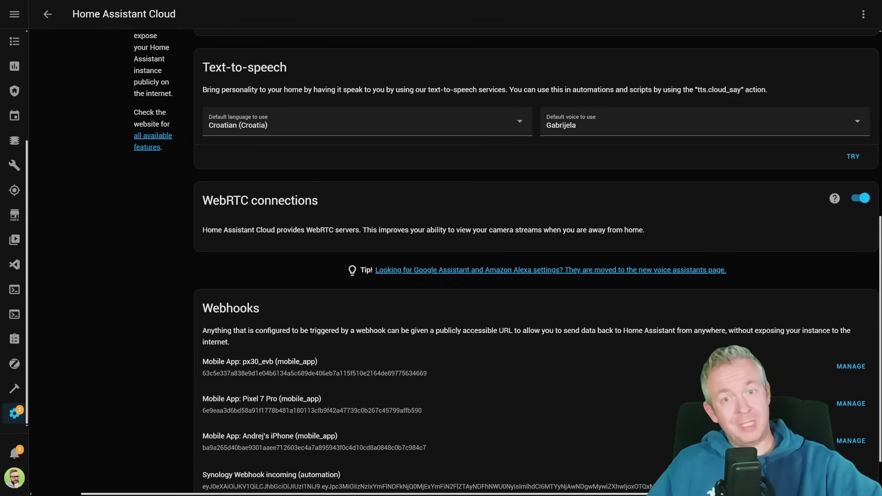
{"action": "left_click", "coordinate": [597, 121]}
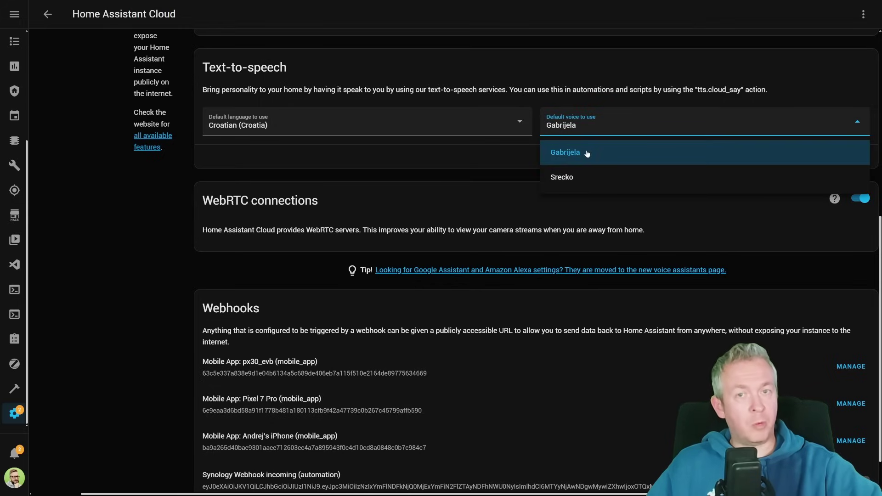
{"action": "left_click", "coordinate": [505, 125]}
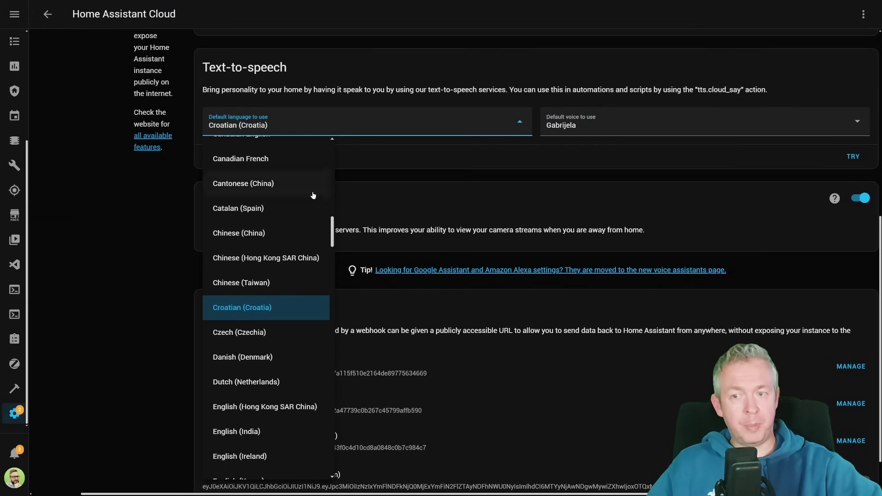
{"action": "scroll", "coordinate": [275, 275], "scroll_direction": "down", "scroll_amount": 1}
{"action": "scroll", "coordinate": [251, 205], "scroll_direction": "up", "scroll_amount": 10}
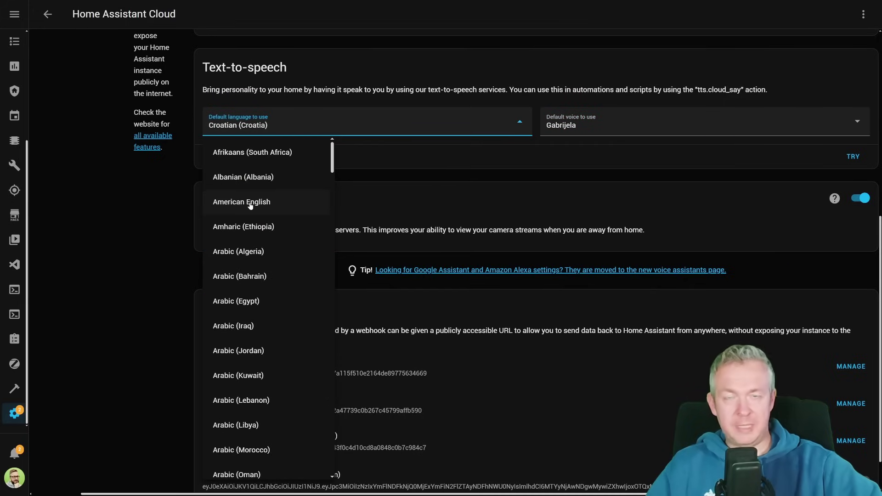
{"action": "left_click", "coordinate": [251, 203]}
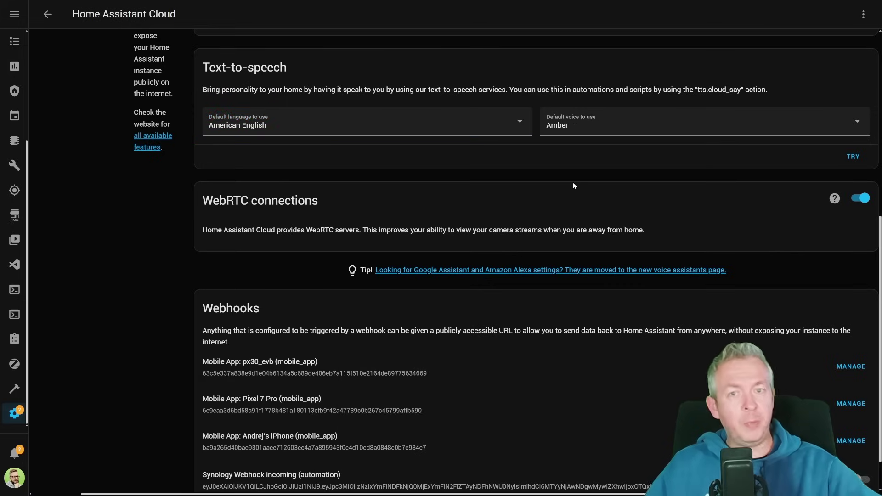
Browse the American English default voices, with Amber selected
{"action": "left_click", "coordinate": [598, 123]}
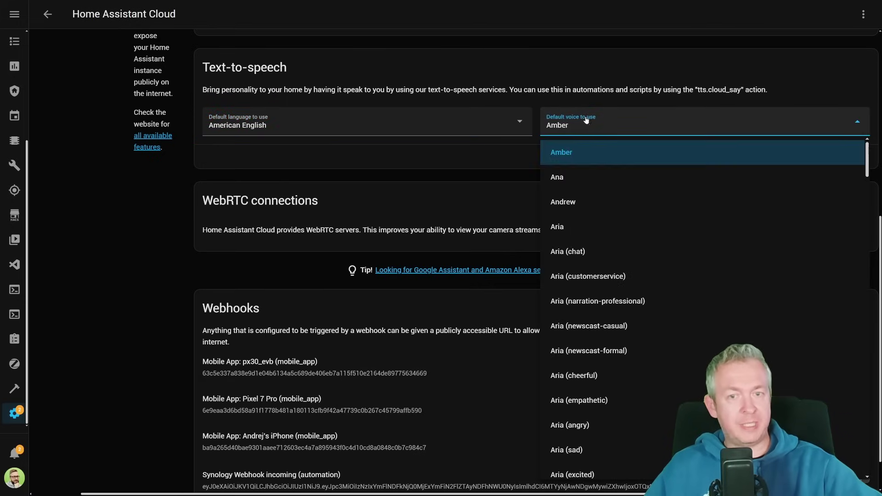
{"action": "scroll", "coordinate": [662, 209], "scroll_direction": "down", "scroll_amount": 2}
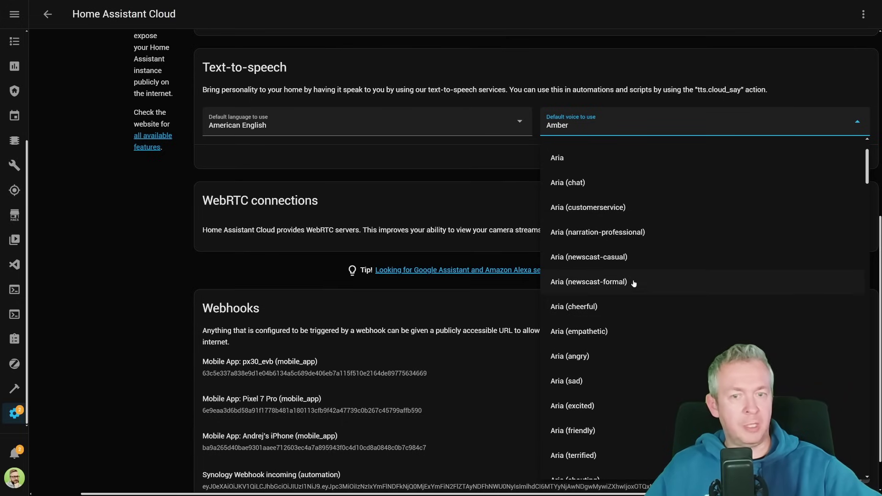
{"action": "scroll", "coordinate": [620, 280], "scroll_direction": "down", "scroll_amount": 2}
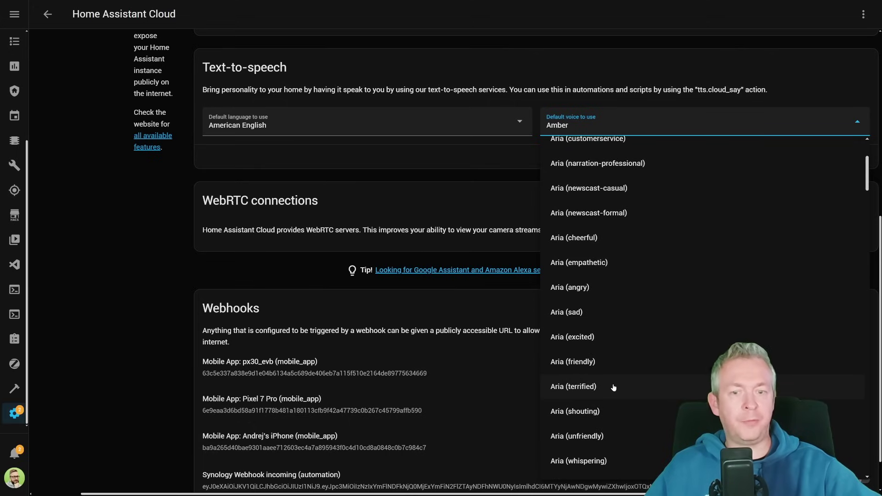
{"action": "scroll", "coordinate": [616, 420], "scroll_direction": "down", "scroll_amount": 1}
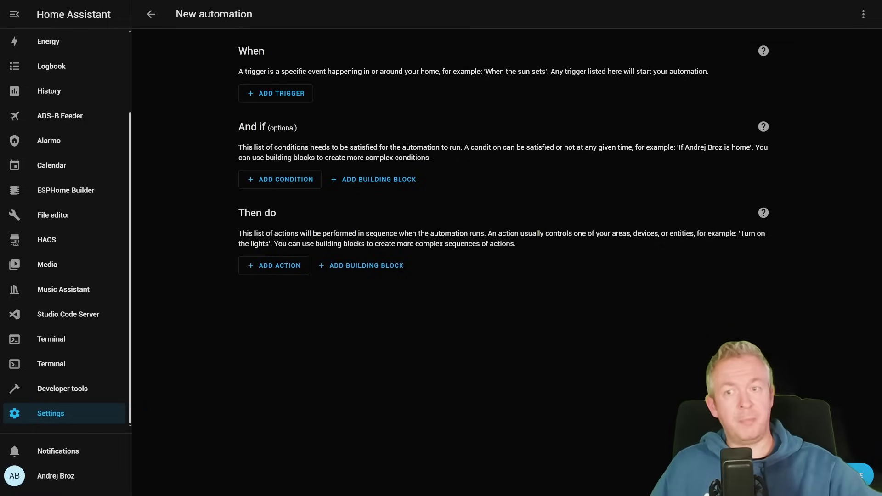
{"action": "left_click", "coordinate": [275, 93]}
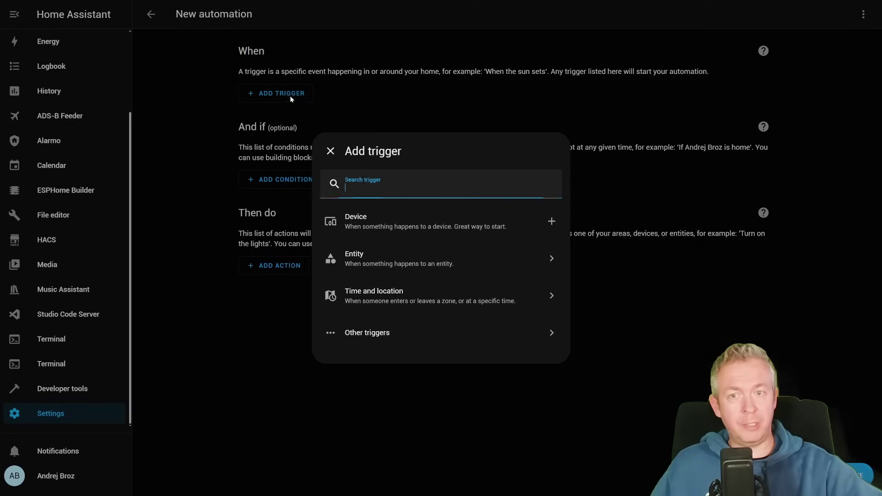
{"action": "left_click", "coordinate": [384, 256]}
{"action": "left_click", "coordinate": [368, 221]}
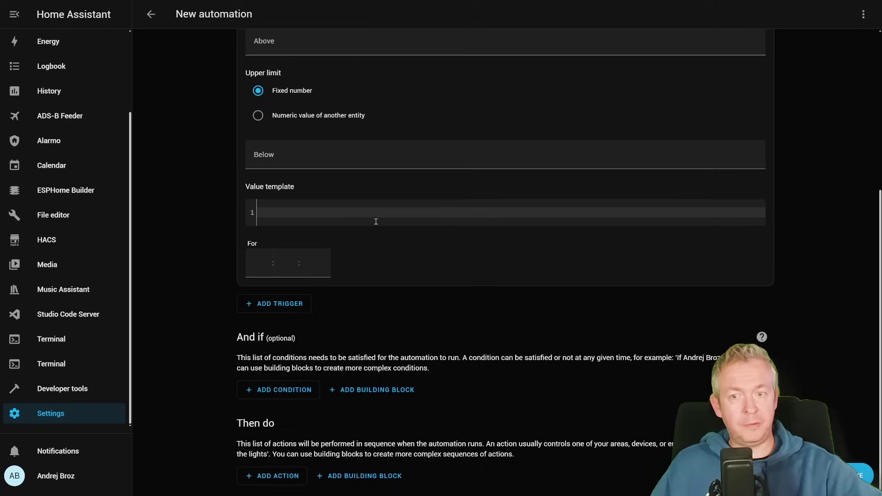
{"action": "left_click", "coordinate": [288, 138]}
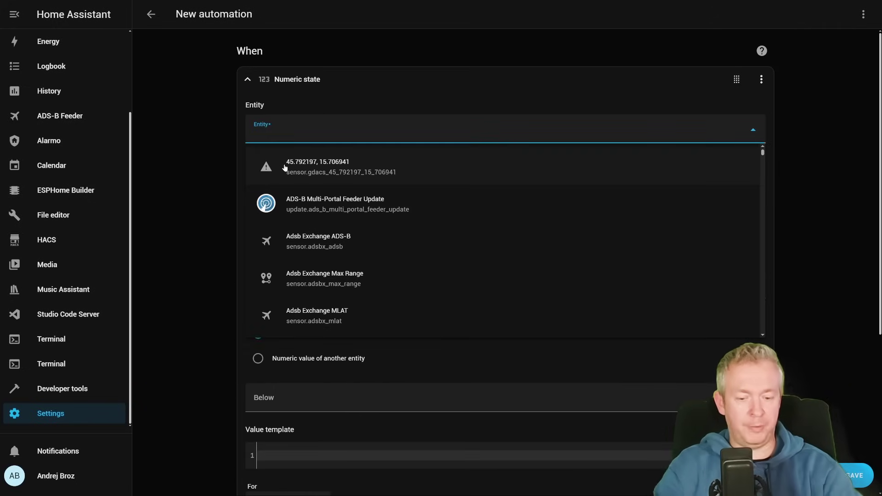
{"action": "type", "text": "temp"}
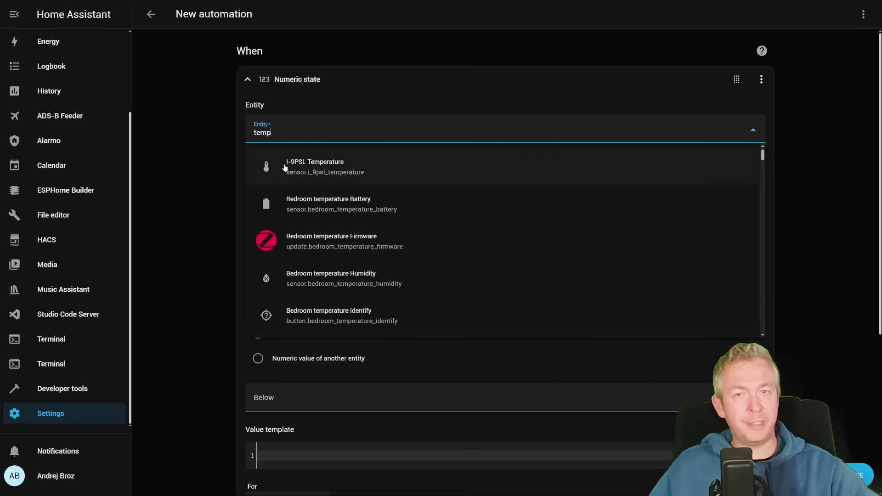
{"action": "scroll", "coordinate": [345, 239], "scroll_direction": "down", "scroll_amount": 8}
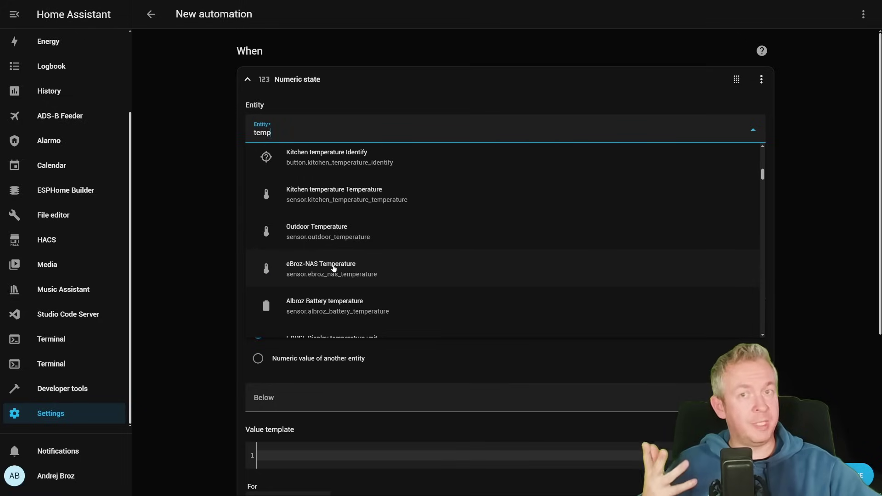
{"action": "scroll", "coordinate": [337, 257], "scroll_direction": "down", "scroll_amount": 1}
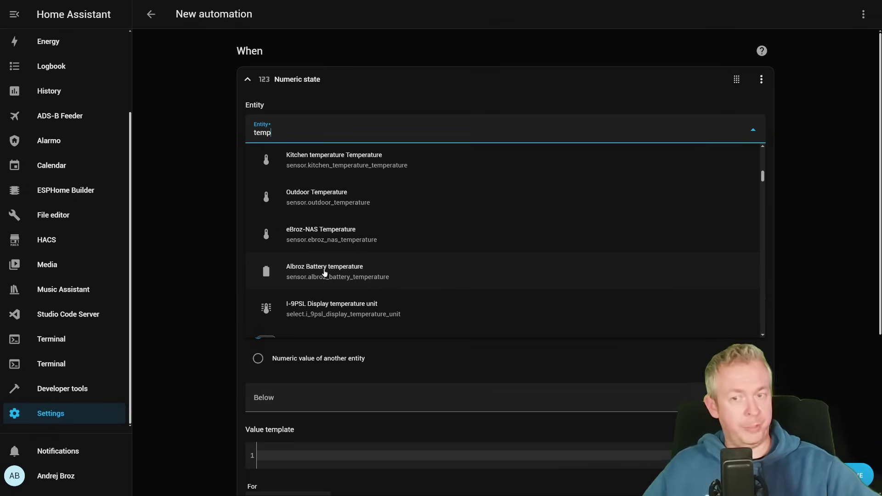
{"action": "scroll", "coordinate": [327, 264], "scroll_direction": "down", "scroll_amount": 1}
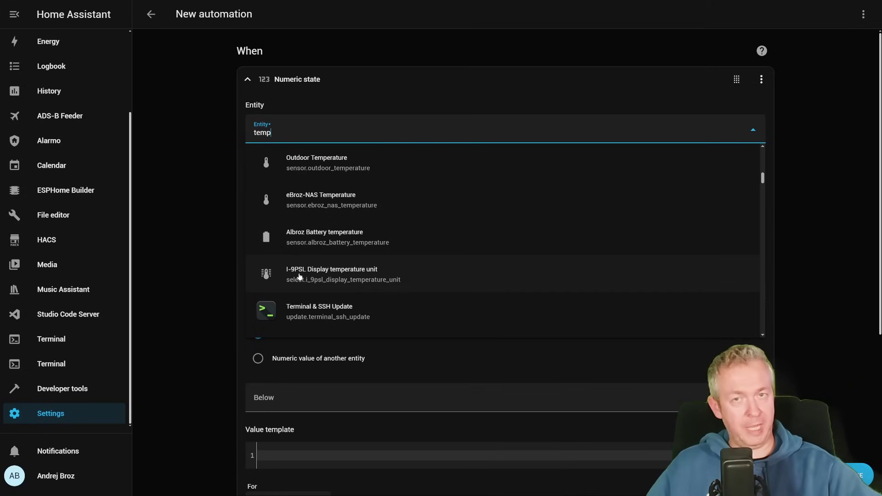
{"action": "scroll", "coordinate": [296, 271], "scroll_direction": "up", "scroll_amount": 3}
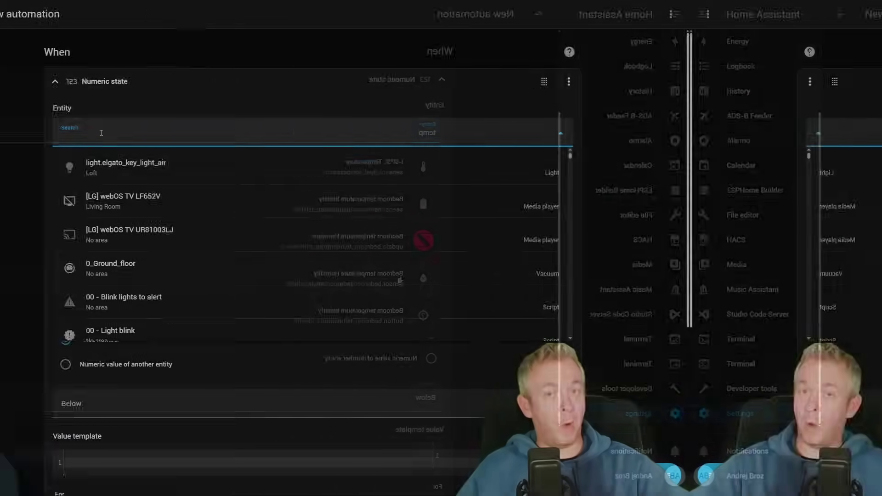
Search the Entity picker for 'temp' and scroll the Temperature sensors listed with their areas
{"action": "type", "text": "emp"}
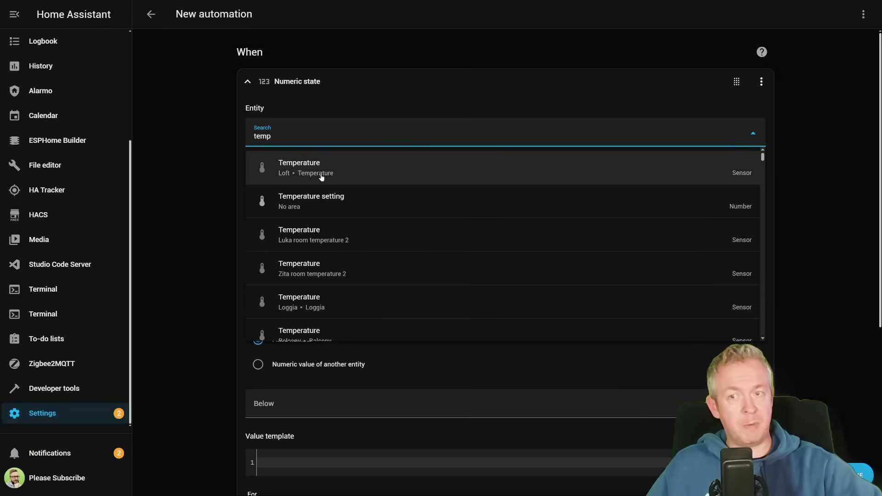
{"action": "scroll", "coordinate": [321, 255], "scroll_direction": "down", "scroll_amount": 1}
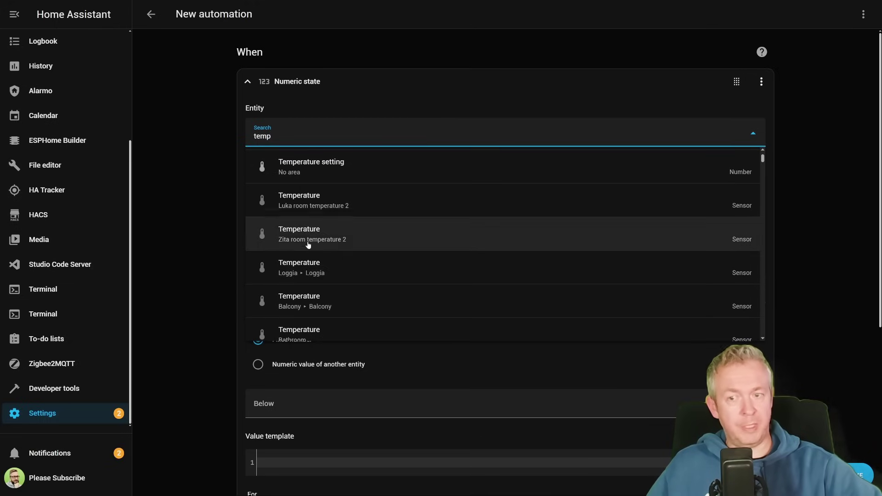
{"action": "scroll", "coordinate": [284, 257], "scroll_direction": "down", "scroll_amount": 1}
{"action": "scroll", "coordinate": [321, 266], "scroll_direction": "down", "scroll_amount": 2}
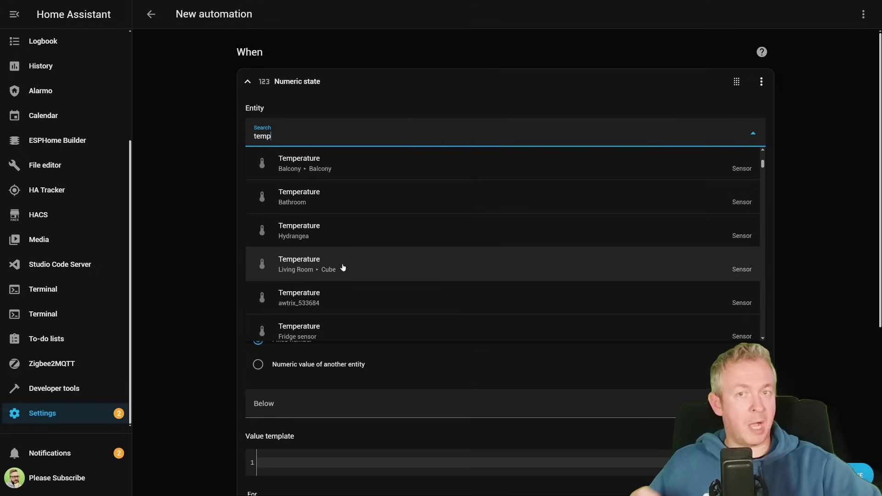
{"action": "scroll", "coordinate": [347, 272], "scroll_direction": "down", "scroll_amount": 2}
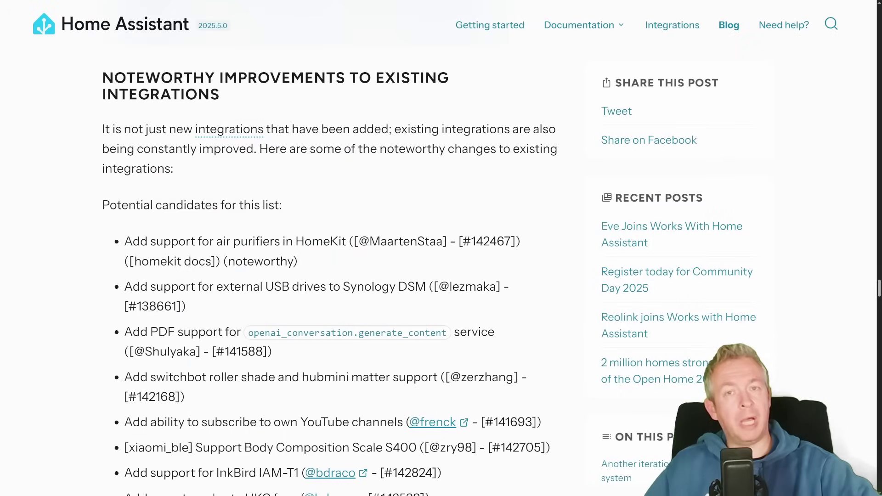
Scroll to Other noteworthy changes and select 'host networking mode' in the Container detection bullet
{"action": "scroll", "coordinate": [334, 271], "scroll_direction": "down", "scroll_amount": 3}
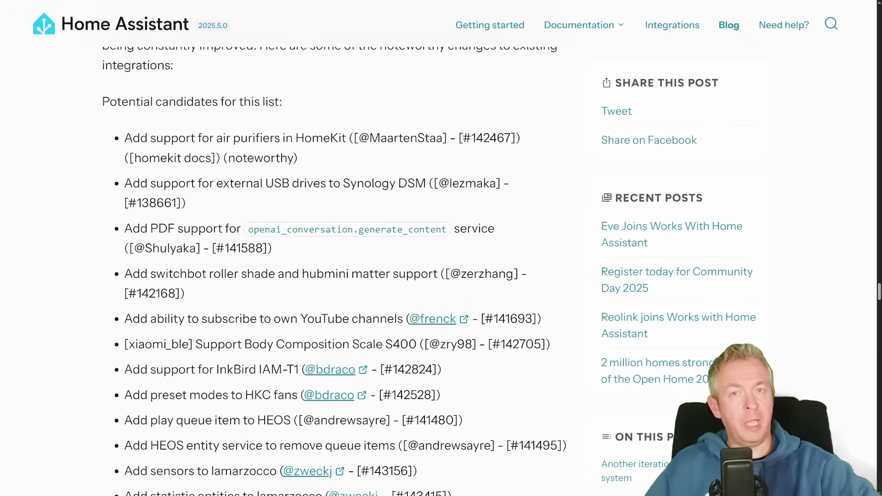
{"action": "scroll", "coordinate": [334, 271], "scroll_direction": "down", "scroll_amount": 5}
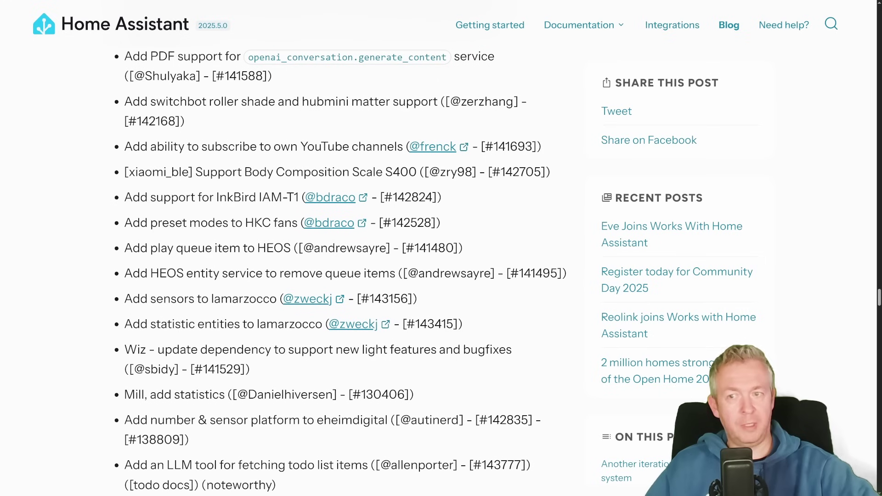
{"action": "scroll", "coordinate": [335, 271], "scroll_direction": "down", "scroll_amount": 3}
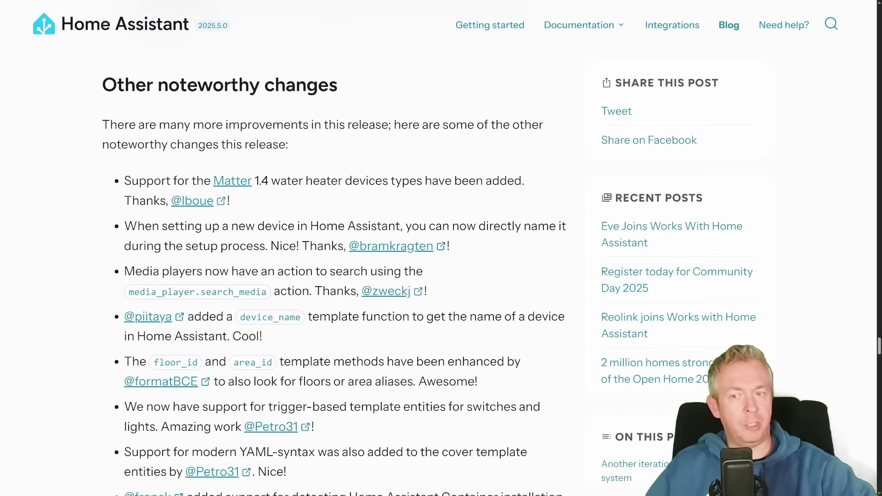
{"action": "scroll", "coordinate": [334, 275], "scroll_direction": "down", "scroll_amount": 4}
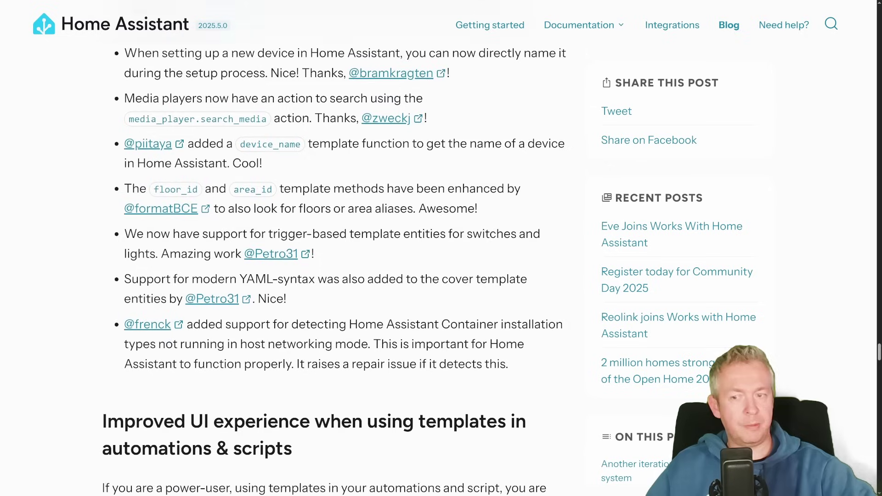
{"action": "scroll", "coordinate": [334, 276], "scroll_direction": "up", "scroll_amount": 1}
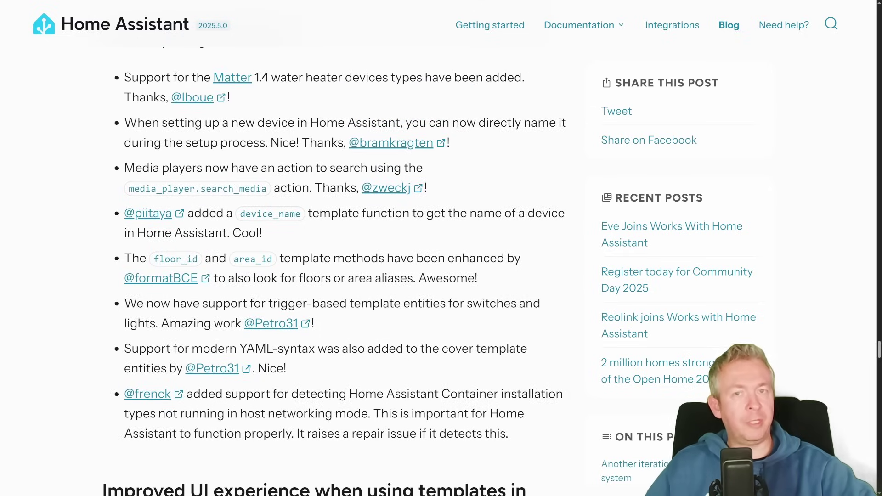
{"action": "left_click_drag", "start_coordinate": [238, 414], "coordinate": [375, 413]}
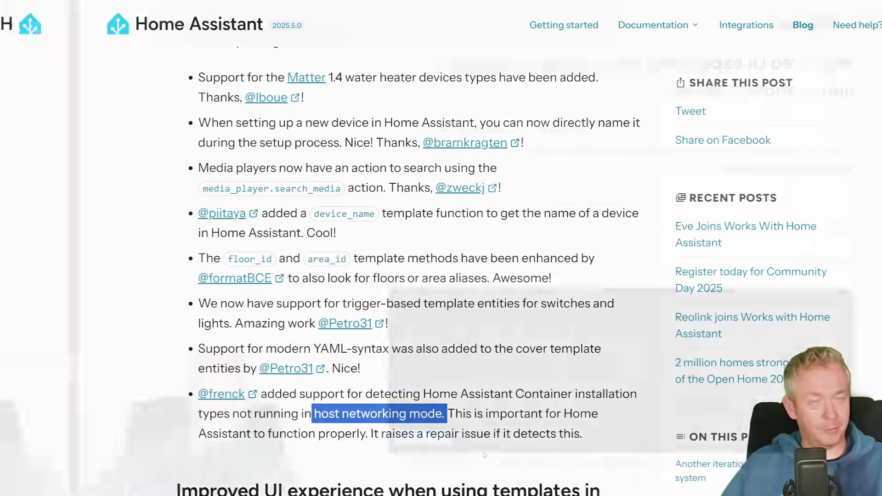
{"action": "scroll", "coordinate": [410, 454], "scroll_direction": "down", "scroll_amount": 8}
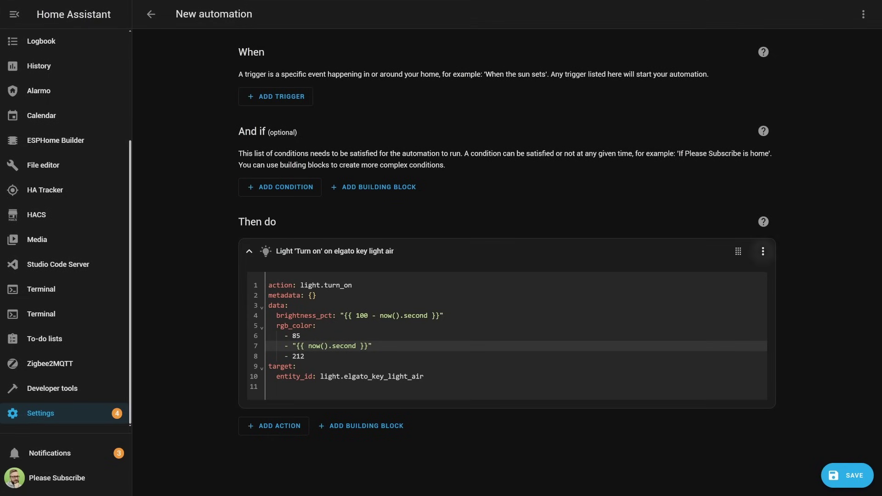
Switch the light 'Turn on' action to Edit in visual editor and review its form
{"action": "left_click", "coordinate": [764, 257]}
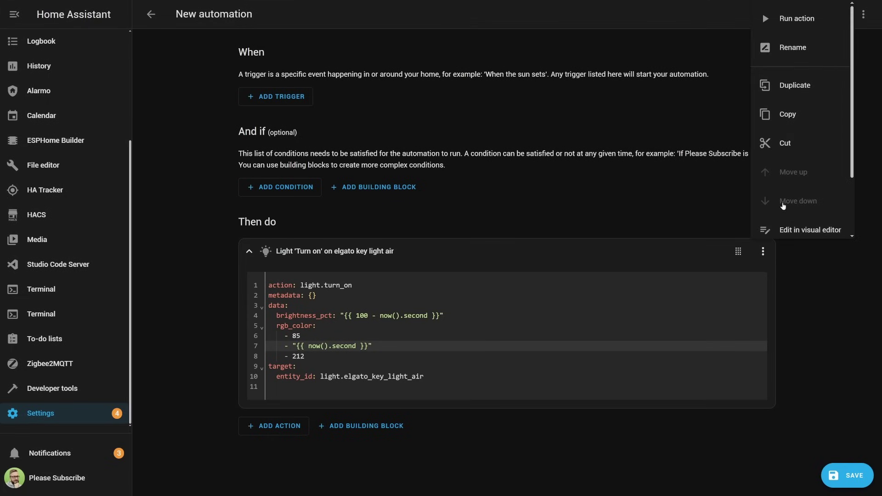
{"action": "scroll", "coordinate": [781, 166], "scroll_direction": "down", "scroll_amount": 2}
{"action": "left_click", "coordinate": [791, 154]}
{"action": "scroll", "coordinate": [620, 311], "scroll_direction": "down", "scroll_amount": 2}
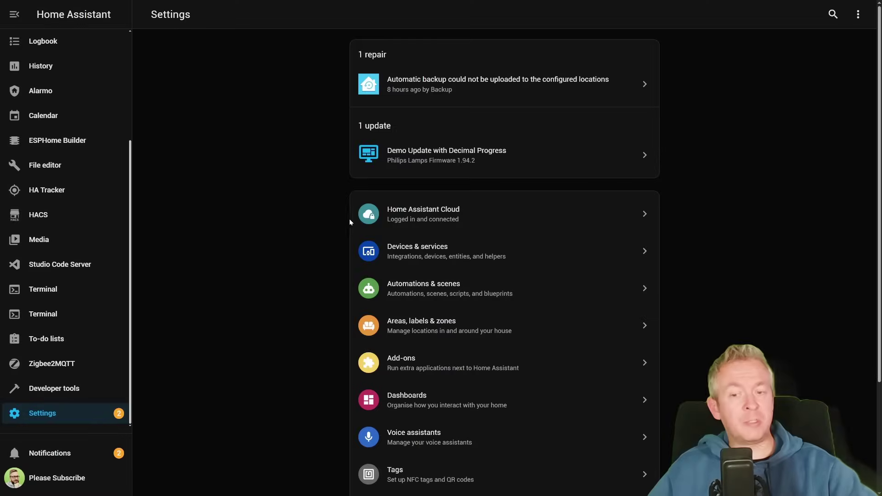
Go to Settings > System > Network
{"action": "scroll", "coordinate": [484, 346], "scroll_direction": "down", "scroll_amount": 3}
{"action": "left_click", "coordinate": [418, 404]}
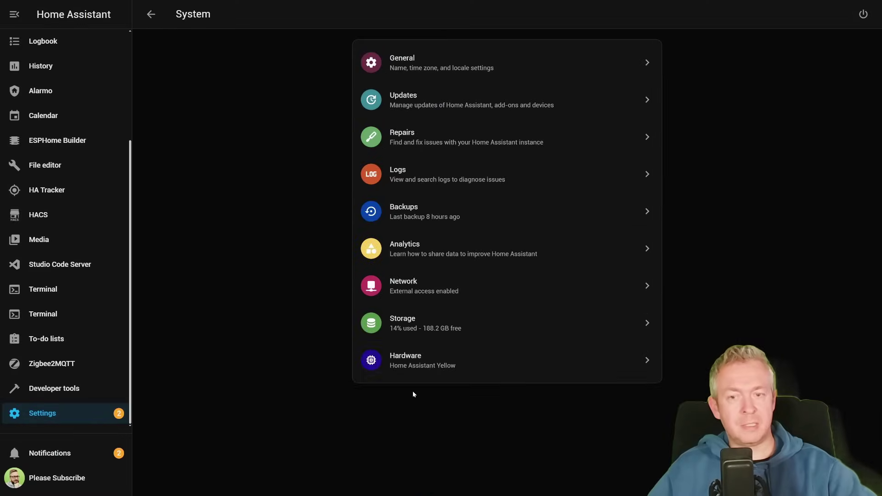
{"action": "left_click", "coordinate": [423, 286]}
{"action": "scroll", "coordinate": [587, 237], "scroll_direction": "down", "scroll_amount": 10}
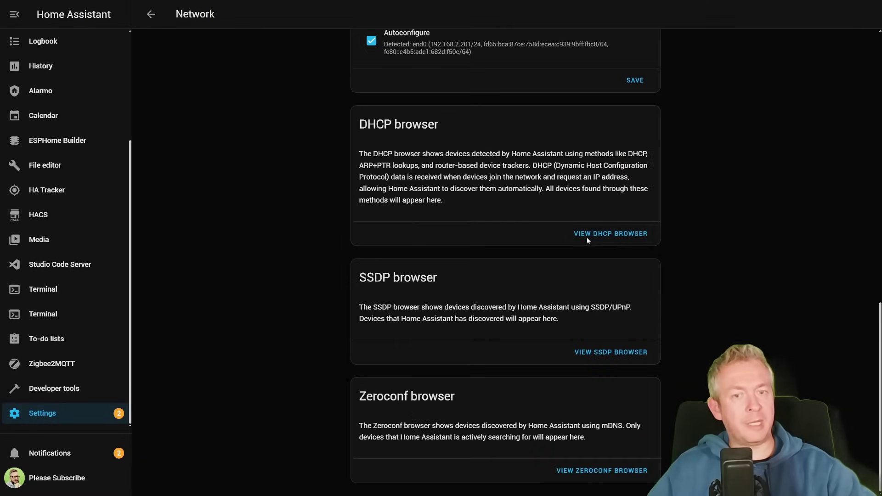
View the DHCP, SSDP and Zeroconf discovery browsers in turn
{"action": "left_click", "coordinate": [618, 235]}
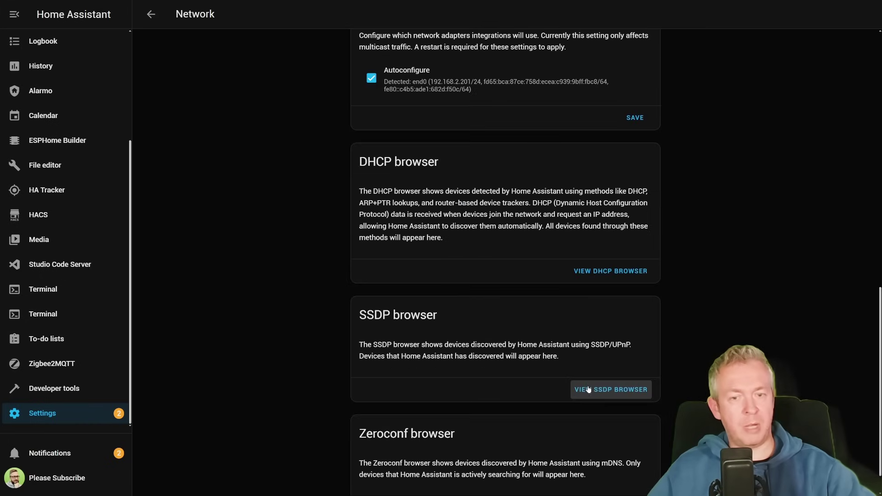
{"action": "left_click", "coordinate": [588, 389]}
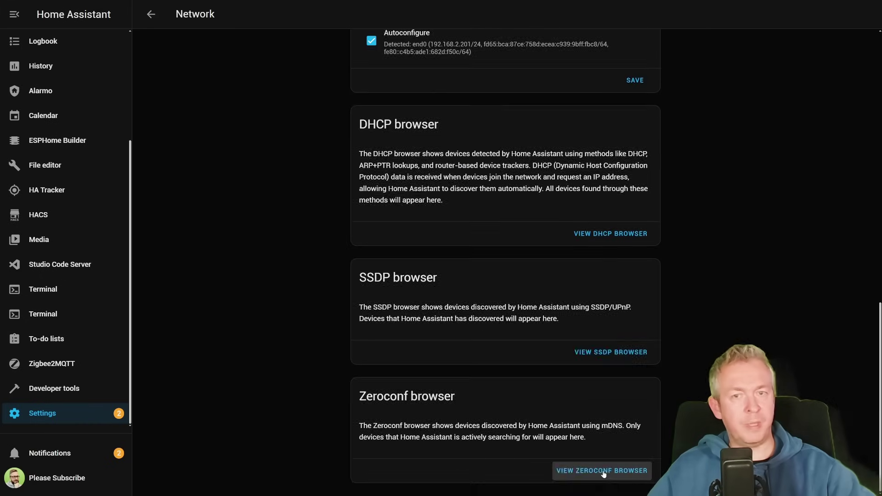
{"action": "left_click", "coordinate": [600, 470]}
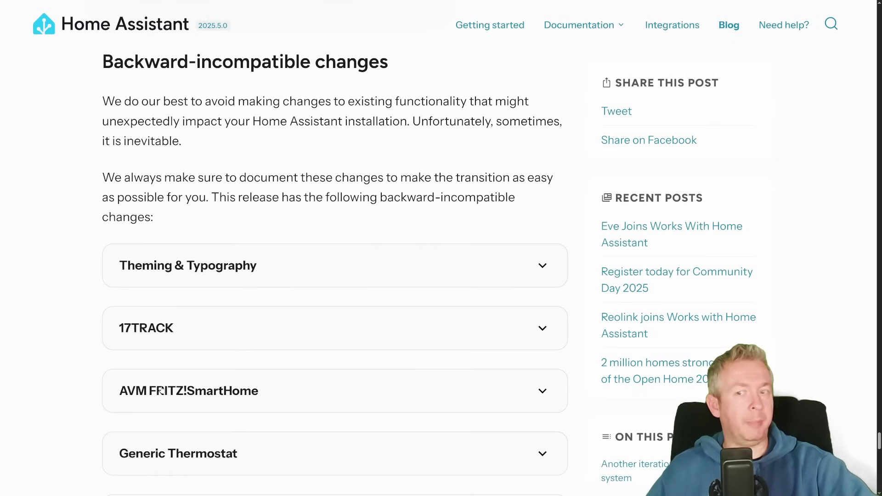
Expand the Google Maps Travel Time note under Backward-incompatible changes, then continue to All changes
{"action": "scroll", "coordinate": [160, 390], "scroll_direction": "down", "scroll_amount": 4}
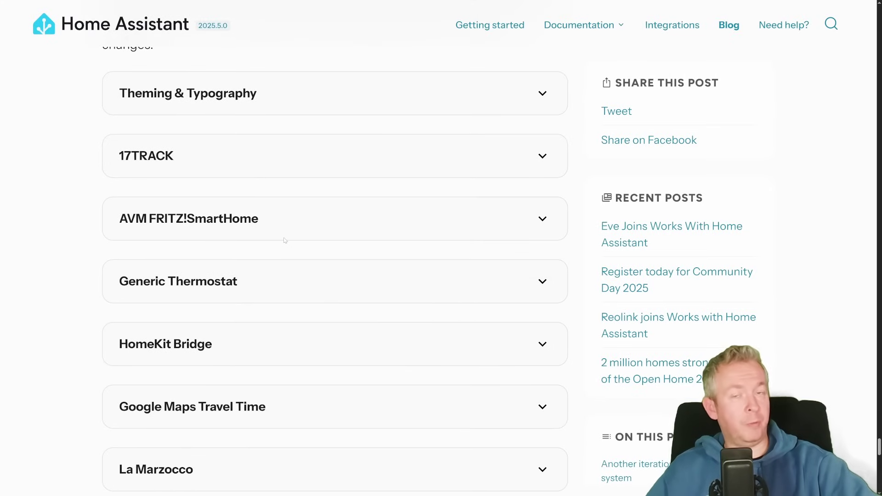
{"action": "scroll", "coordinate": [284, 240], "scroll_direction": "down", "scroll_amount": 4}
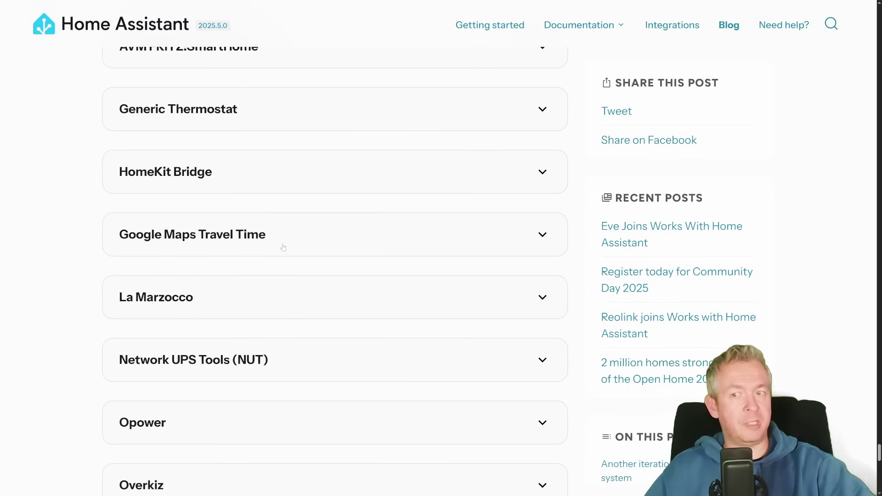
{"action": "left_click", "coordinate": [278, 247]}
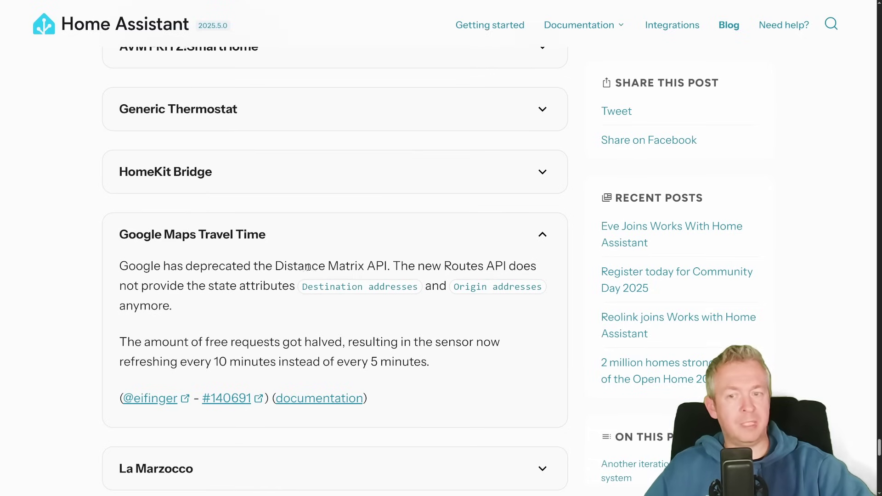
{"action": "scroll", "coordinate": [312, 221], "scroll_direction": "down", "scroll_amount": 10}
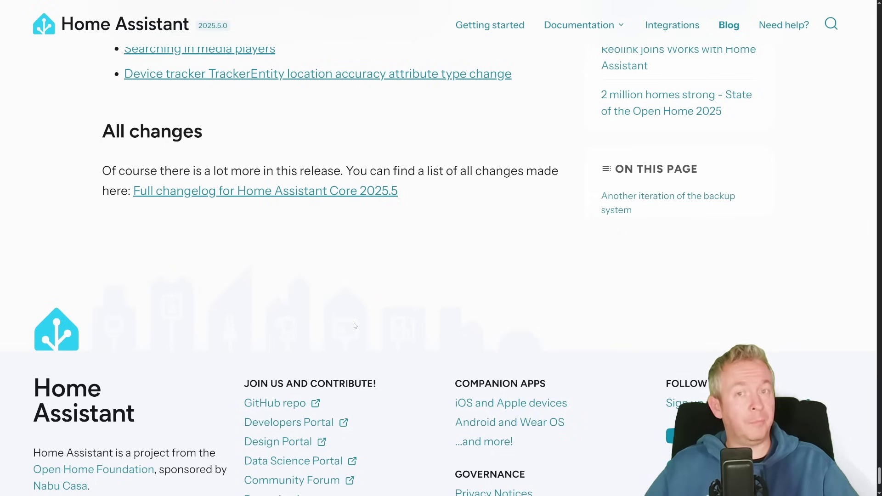
Expand the Core 2025.5 full changelog and browse All changes past entries like 'Bump SQLAlchemy to 2.0.40'
{"action": "left_click", "coordinate": [227, 190]}
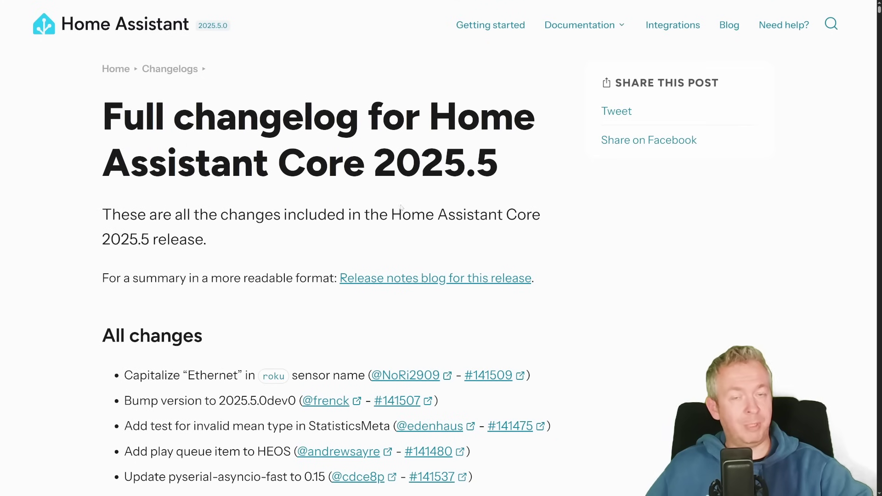
{"action": "scroll", "coordinate": [435, 223], "scroll_direction": "down", "scroll_amount": 19}
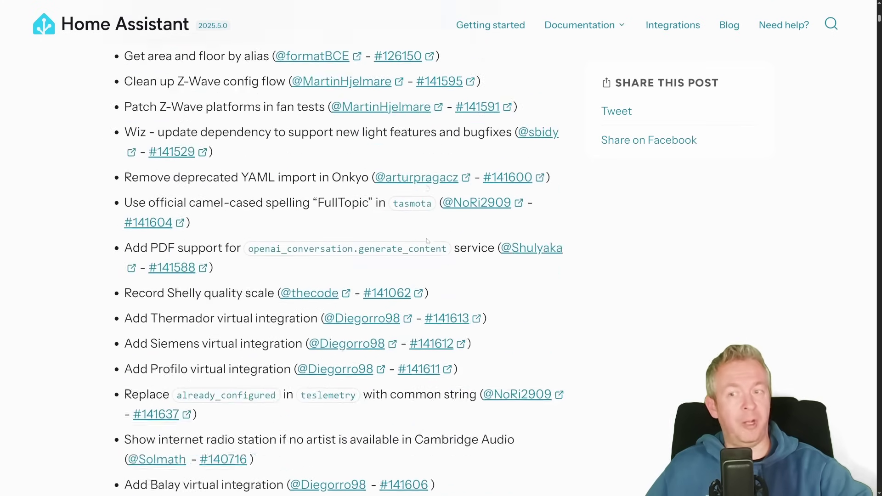
{"action": "scroll", "coordinate": [428, 239], "scroll_direction": "down", "scroll_amount": 15}
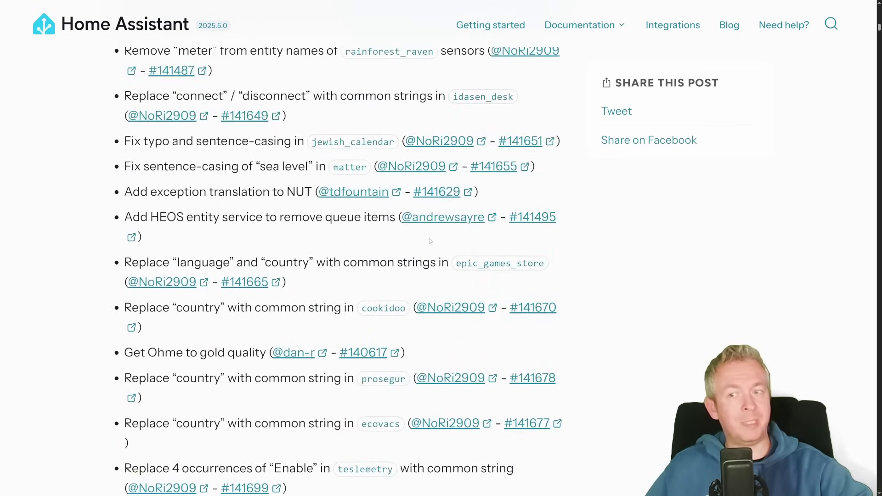
{"action": "scroll", "coordinate": [431, 245], "scroll_direction": "down", "scroll_amount": 17}
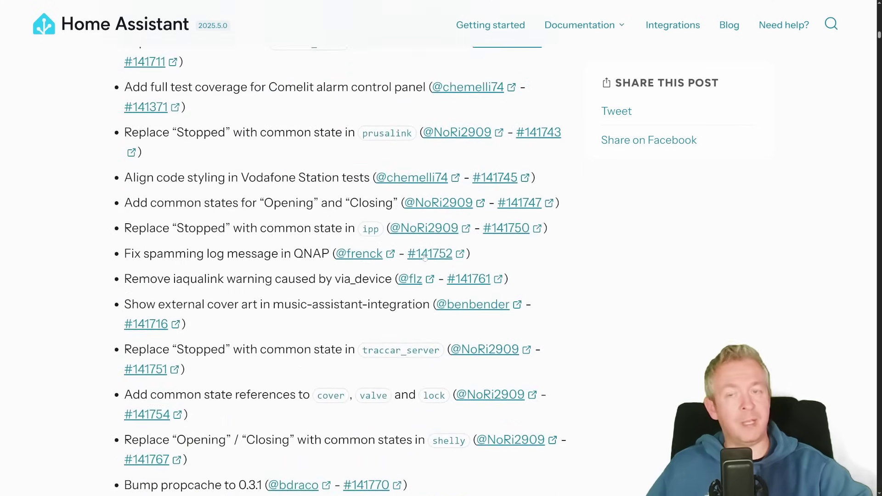
{"action": "scroll", "coordinate": [427, 264], "scroll_direction": "down", "scroll_amount": 9}
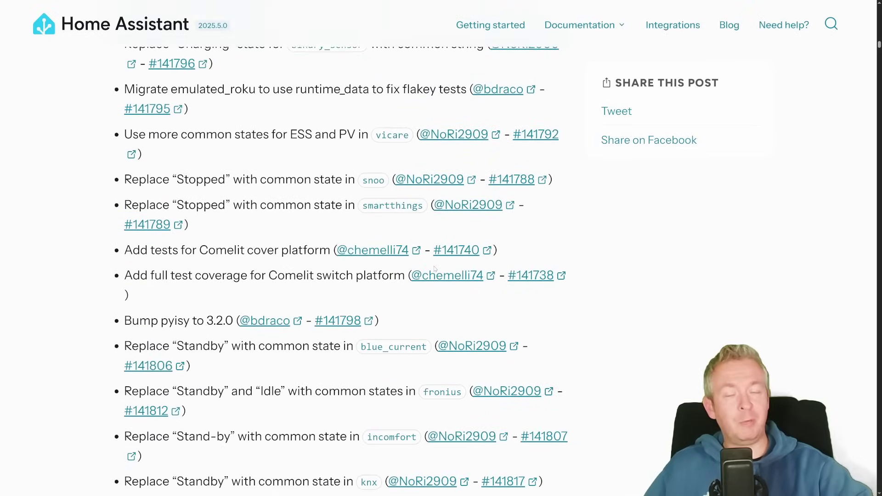
{"action": "scroll", "coordinate": [432, 263], "scroll_direction": "down", "scroll_amount": 2}
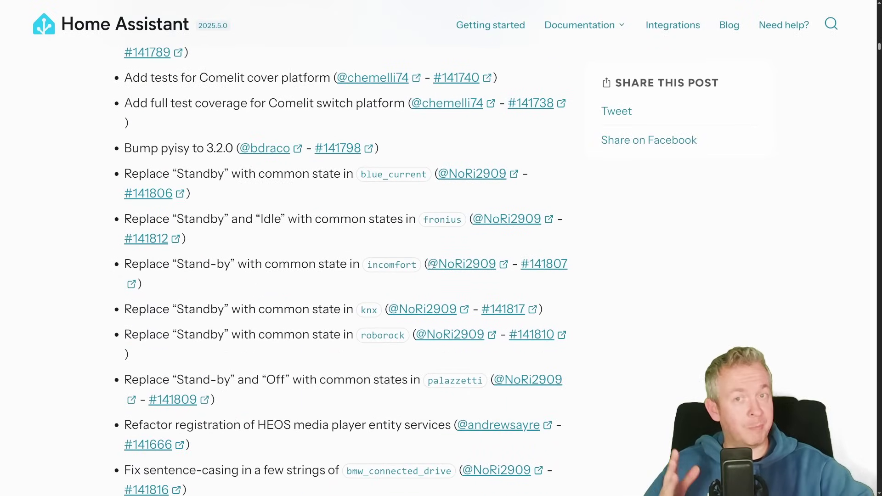
{"action": "scroll", "coordinate": [431, 264], "scroll_direction": "down", "scroll_amount": 10}
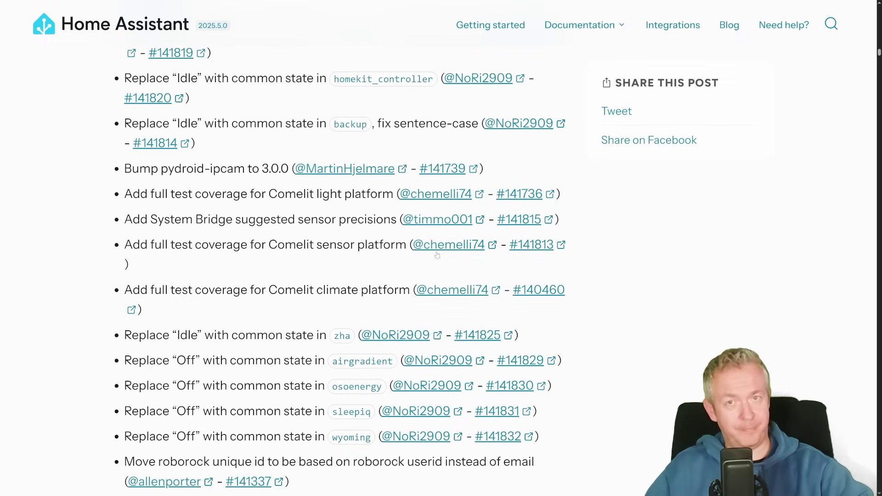
{"action": "scroll", "coordinate": [437, 256], "scroll_direction": "down", "scroll_amount": 3}
{"action": "scroll", "coordinate": [438, 262], "scroll_direction": "down", "scroll_amount": 8}
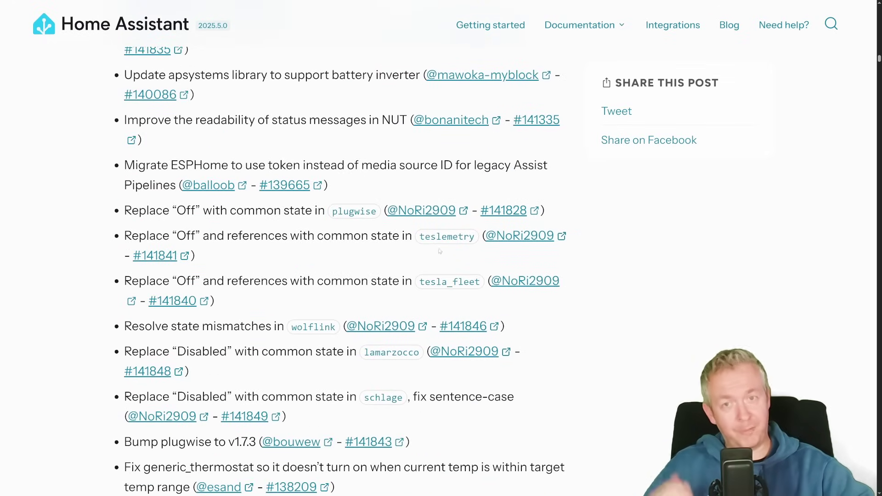
{"action": "scroll", "coordinate": [438, 256], "scroll_direction": "down", "scroll_amount": 8}
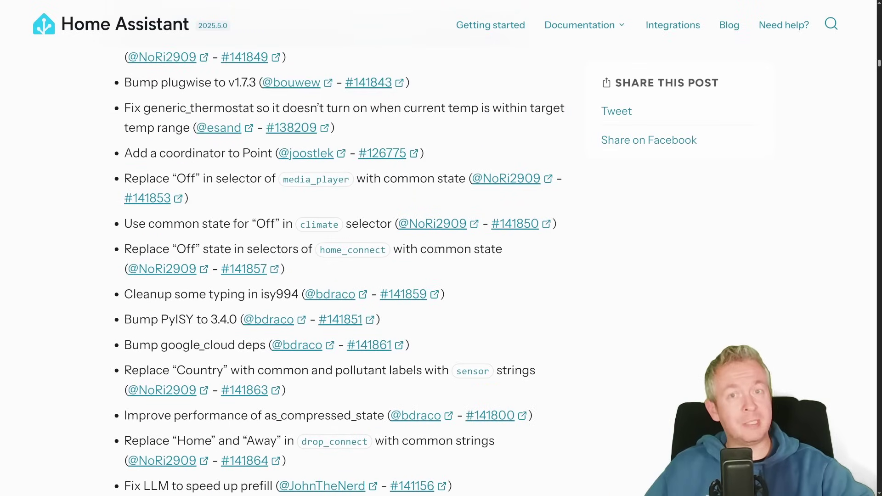
{"action": "scroll", "coordinate": [435, 250], "scroll_direction": "down", "scroll_amount": 3}
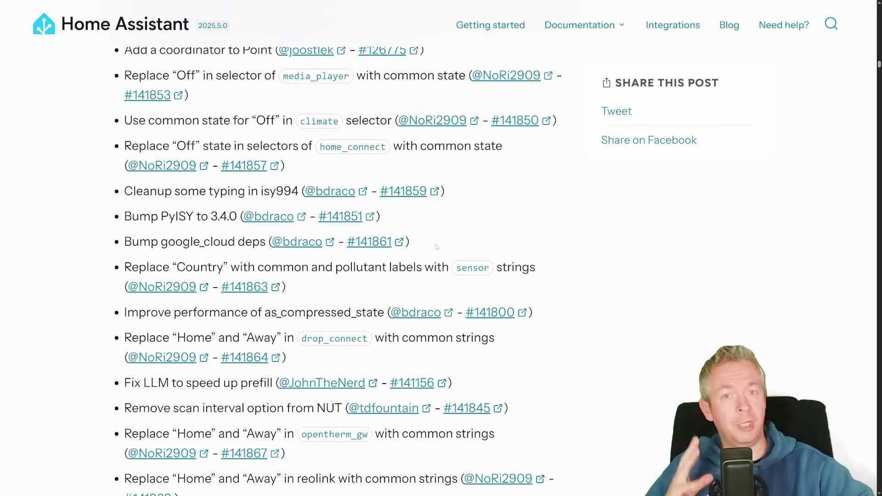
{"action": "scroll", "coordinate": [438, 245], "scroll_direction": "down", "scroll_amount": 8}
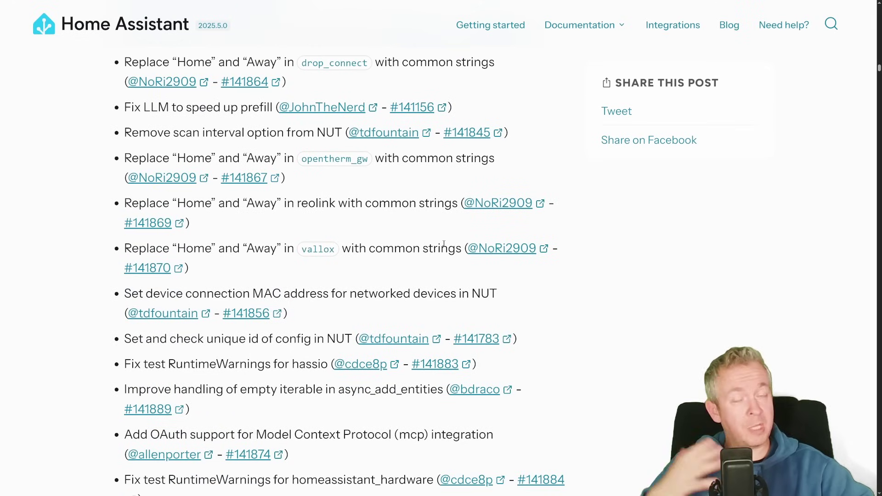
{"action": "scroll", "coordinate": [444, 244], "scroll_direction": "down", "scroll_amount": 11}
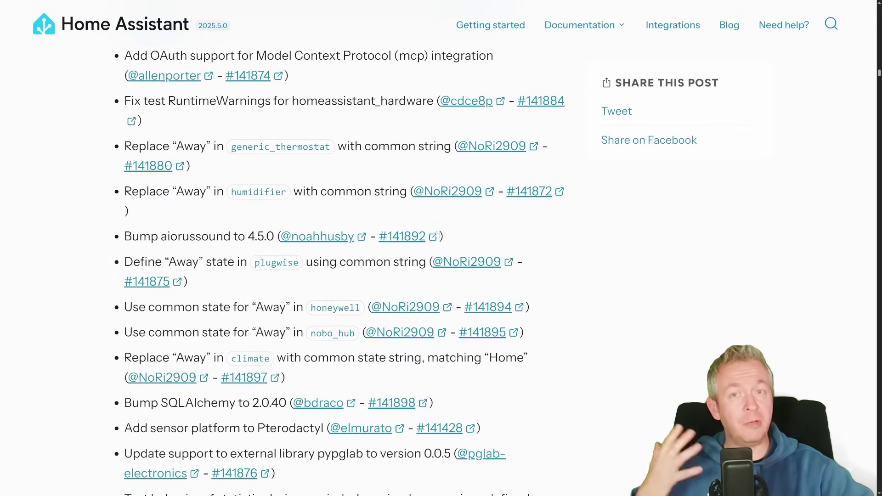
{"action": "scroll", "coordinate": [439, 235], "scroll_direction": "down", "scroll_amount": 2}
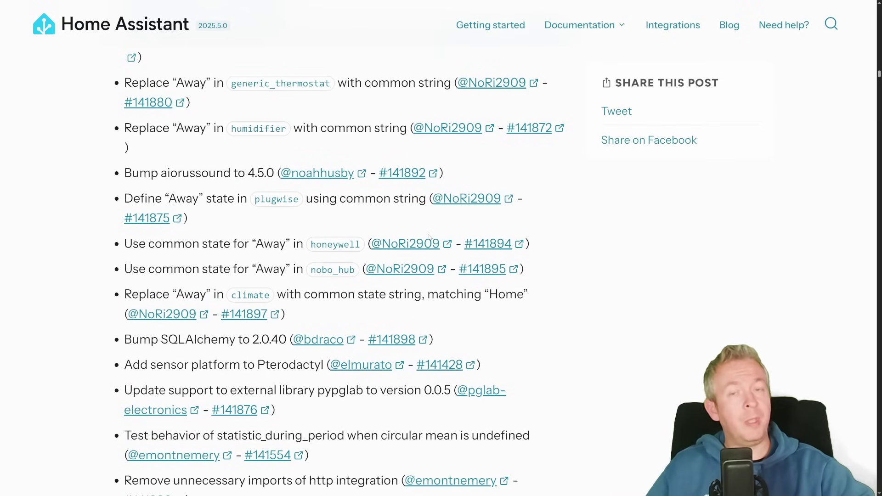
{"action": "scroll", "coordinate": [431, 236], "scroll_direction": "down", "scroll_amount": 8}
{"action": "scroll", "coordinate": [46, 244], "scroll_direction": "down", "scroll_amount": 7}
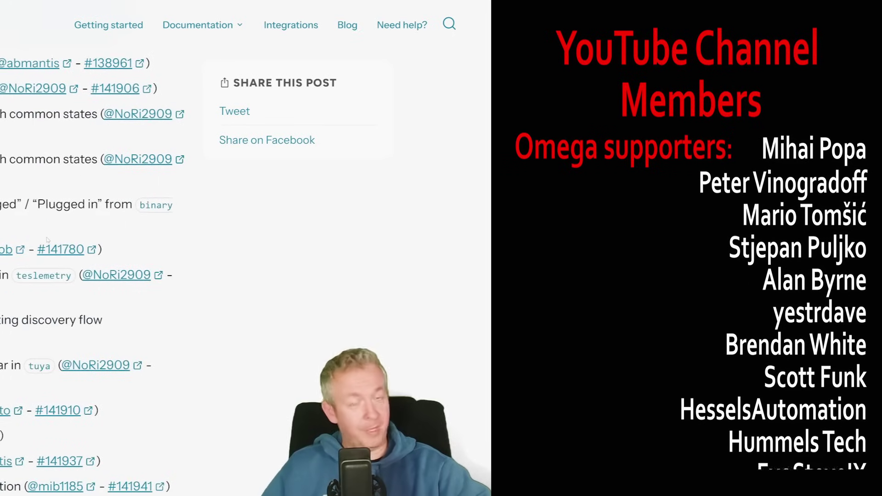
{"action": "scroll", "coordinate": [44, 244], "scroll_direction": "down", "scroll_amount": 4}
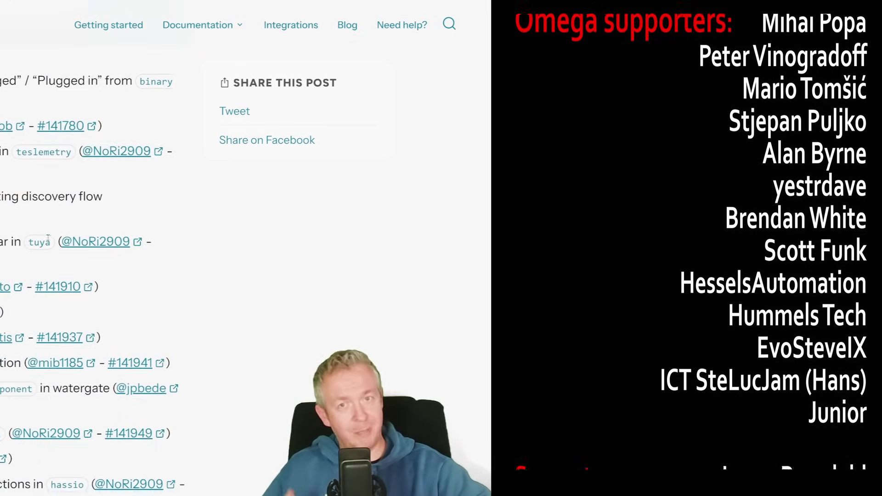
{"action": "scroll", "coordinate": [45, 247], "scroll_direction": "down", "scroll_amount": 4}
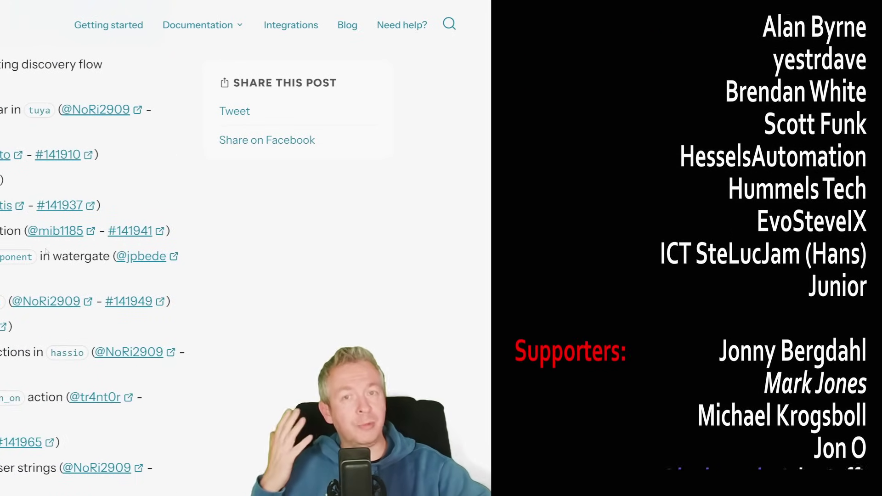
{"action": "scroll", "coordinate": [47, 250], "scroll_direction": "down", "scroll_amount": 5}
{"action": "scroll", "coordinate": [44, 251], "scroll_direction": "down", "scroll_amount": 8}
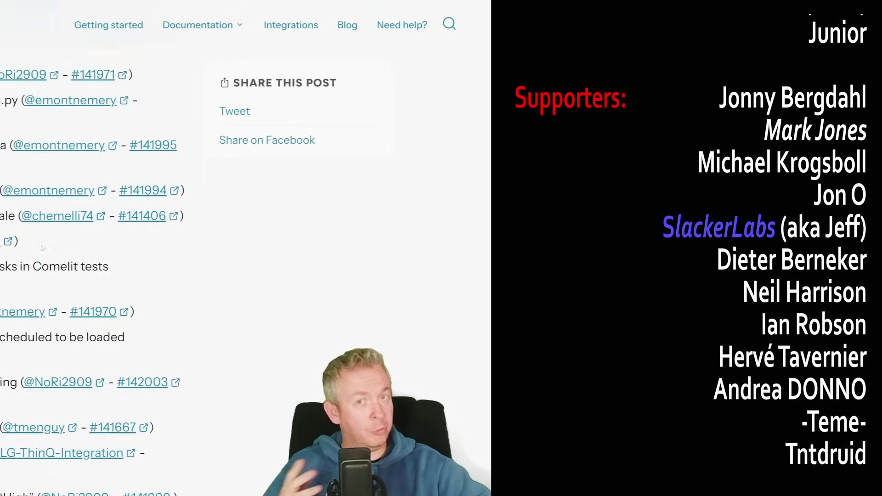
{"action": "scroll", "coordinate": [41, 251], "scroll_direction": "down", "scroll_amount": 3}
{"action": "scroll", "coordinate": [42, 248], "scroll_direction": "down", "scroll_amount": 10}
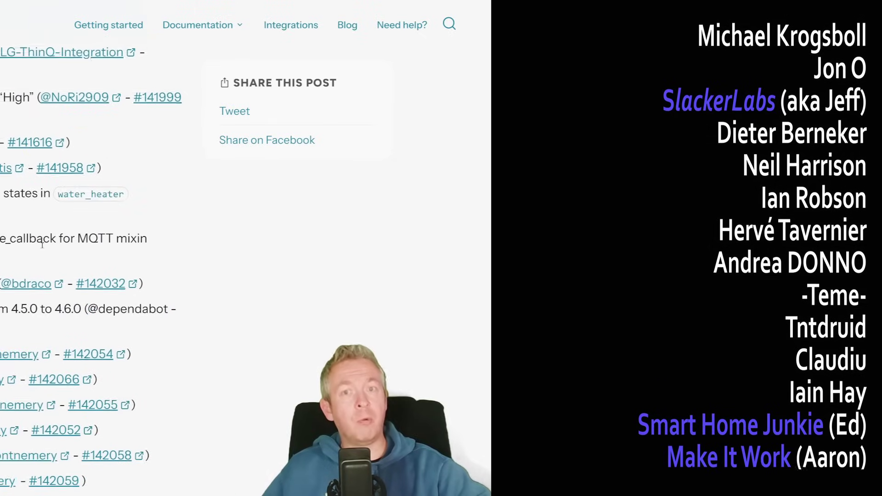
{"action": "scroll", "coordinate": [42, 248], "scroll_direction": "down", "scroll_amount": 4}
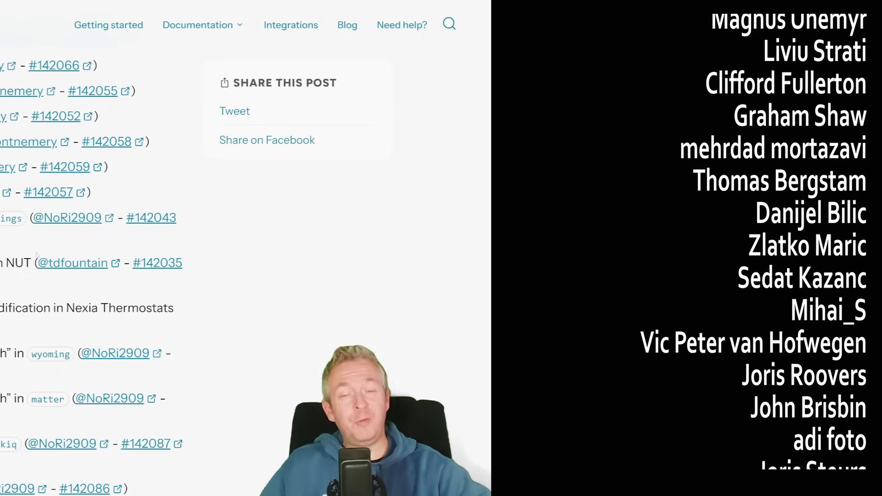
{"action": "scroll", "coordinate": [32, 248], "scroll_direction": "down", "scroll_amount": 5}
{"action": "scroll", "coordinate": [28, 246], "scroll_direction": "down", "scroll_amount": 9}
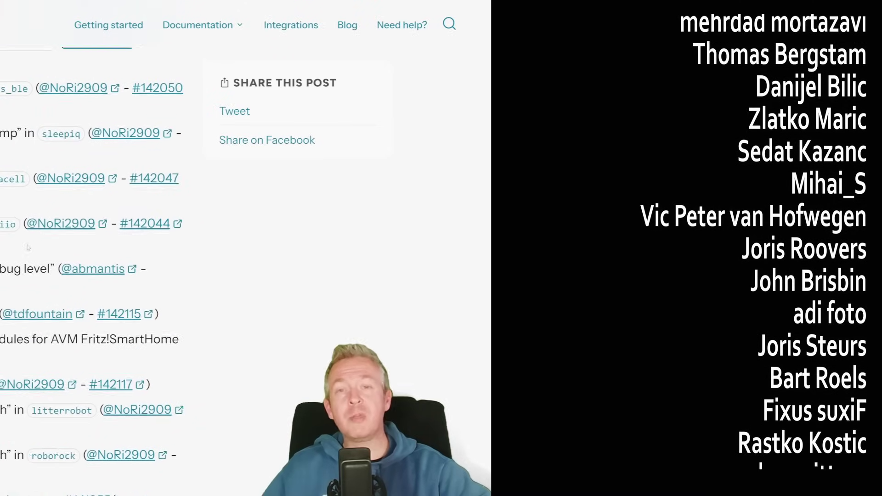
{"action": "scroll", "coordinate": [16, 247], "scroll_direction": "down", "scroll_amount": 3}
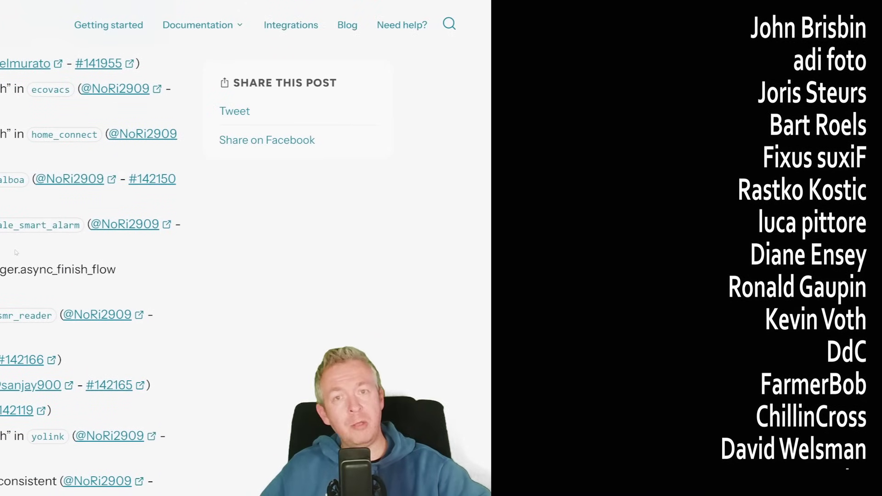
{"action": "scroll", "coordinate": [15, 252], "scroll_direction": "down", "scroll_amount": 6}
{"action": "scroll", "coordinate": [8, 263], "scroll_direction": "down", "scroll_amount": 3}
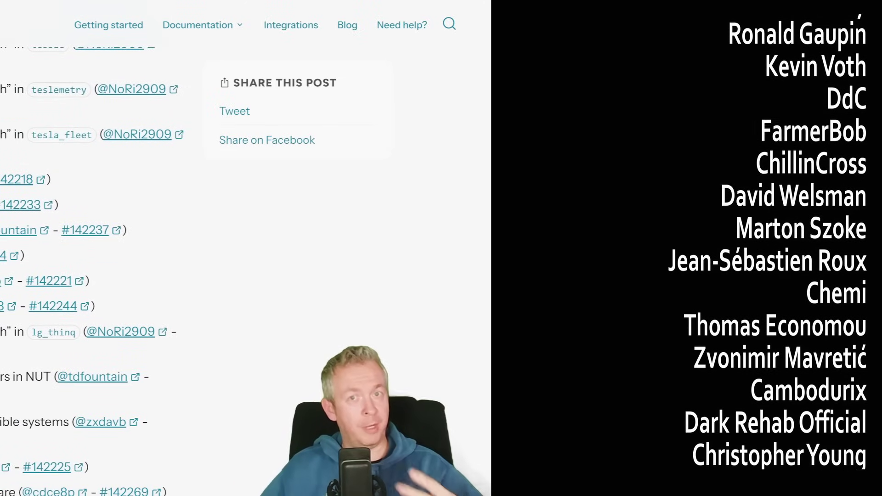
{"action": "scroll", "coordinate": [14, 276], "scroll_direction": "down", "scroll_amount": 3}
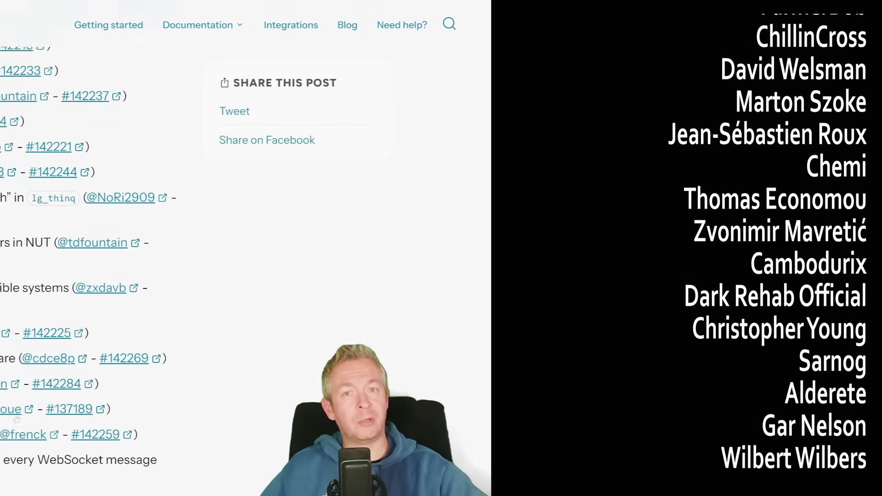
{"action": "scroll", "coordinate": [14, 276], "scroll_direction": "down", "scroll_amount": 5}
{"action": "scroll", "coordinate": [14, 275], "scroll_direction": "down", "scroll_amount": 3}
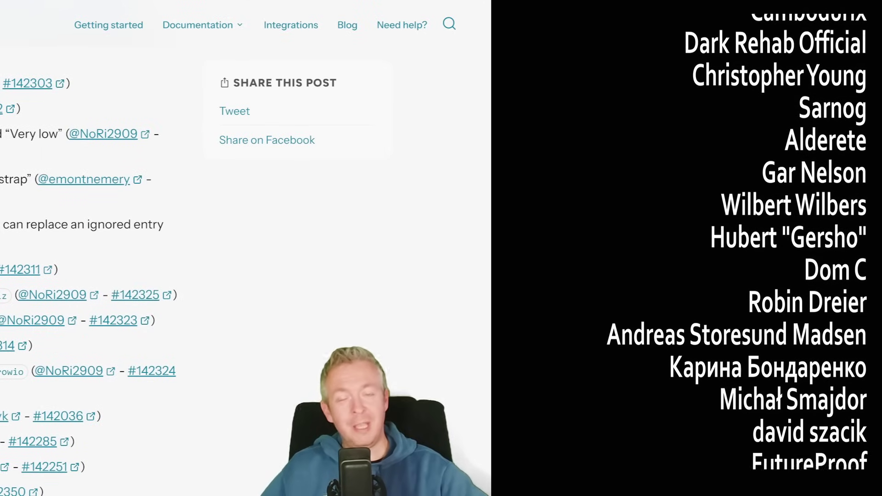
{"action": "scroll", "coordinate": [14, 276], "scroll_direction": "down", "scroll_amount": 3}
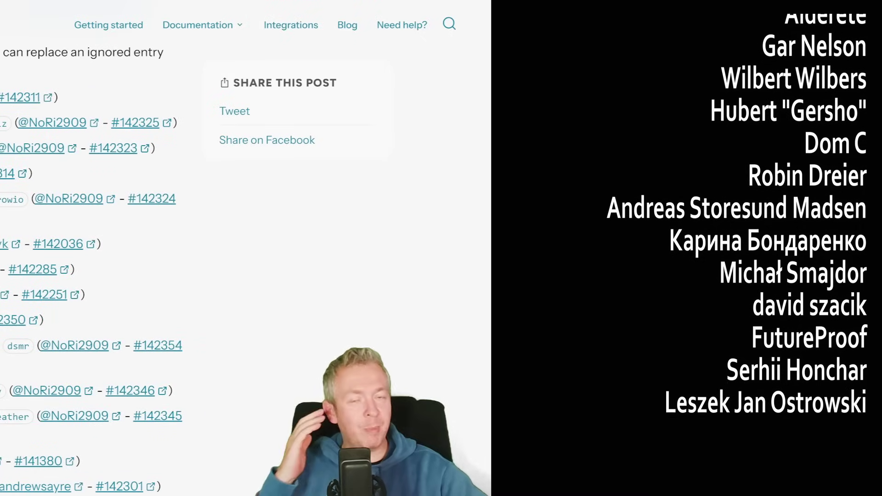